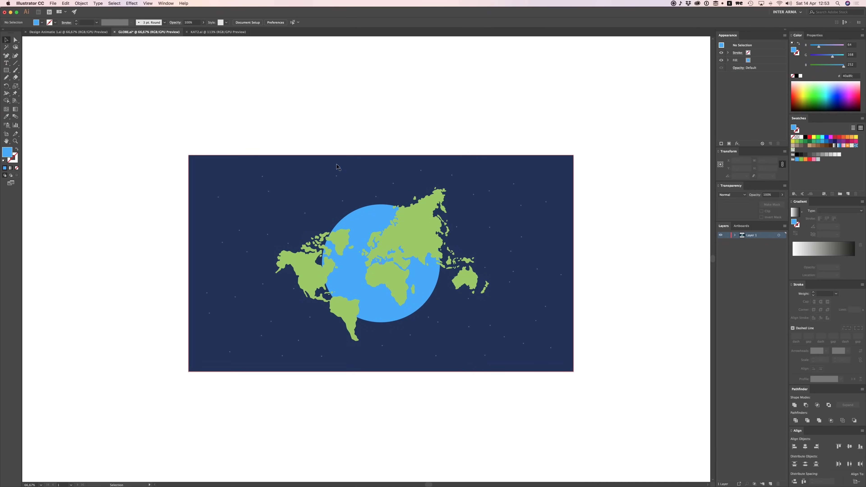
# Step: Inspect the stacked background, ocean circle and map by moving each aside and undoing
pyautogui.moveTo(302, 183); pyautogui.dragTo(174, 183)
pyautogui.hotkey('ctrl', 'z')
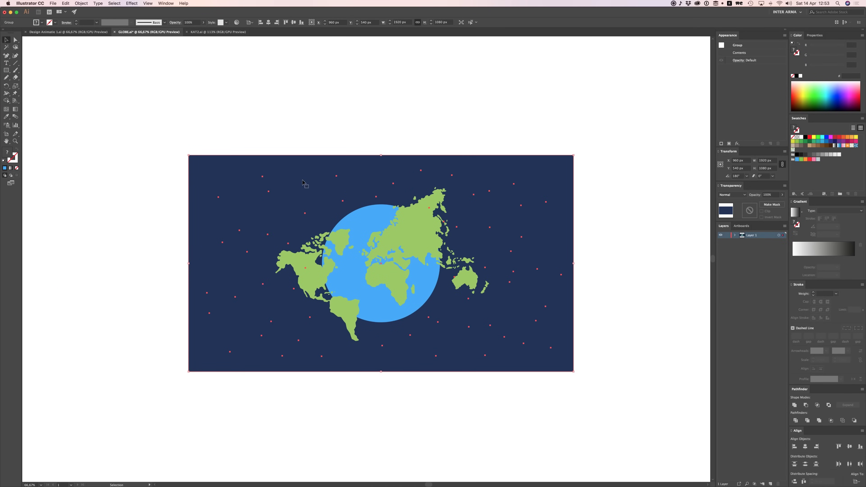
pyautogui.moveTo(302, 183); pyautogui.dragTo(243, 222)
pyautogui.hotkey('ctrl', 'z')
pyautogui.click(324, 115)
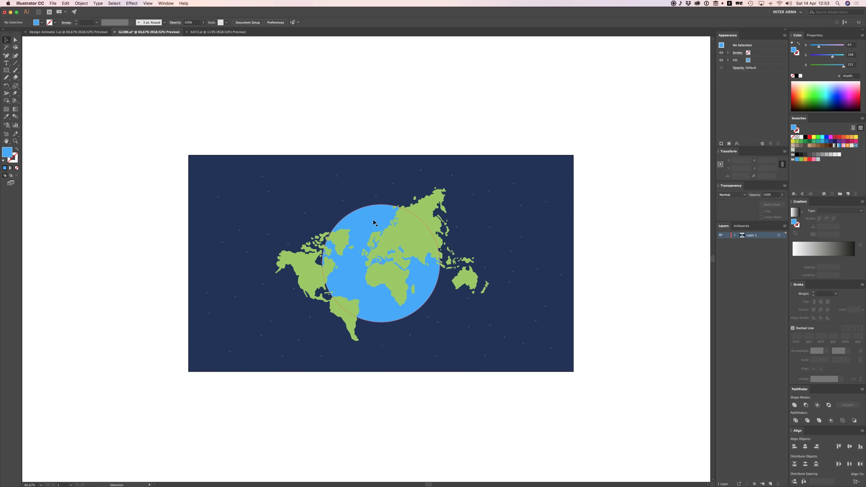
pyautogui.moveTo(372, 220); pyautogui.dragTo(273, 151)
pyautogui.hotkey('ctrl', 'z')
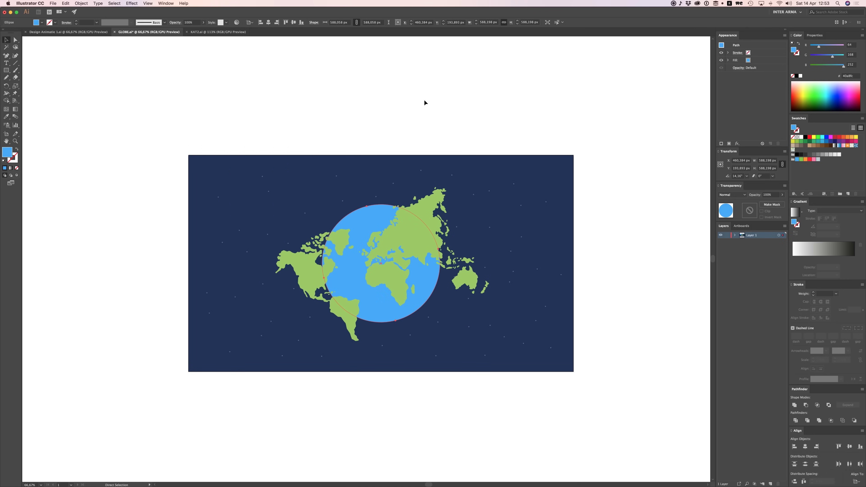
pyautogui.moveTo(423, 189); pyautogui.dragTo(563, 166)
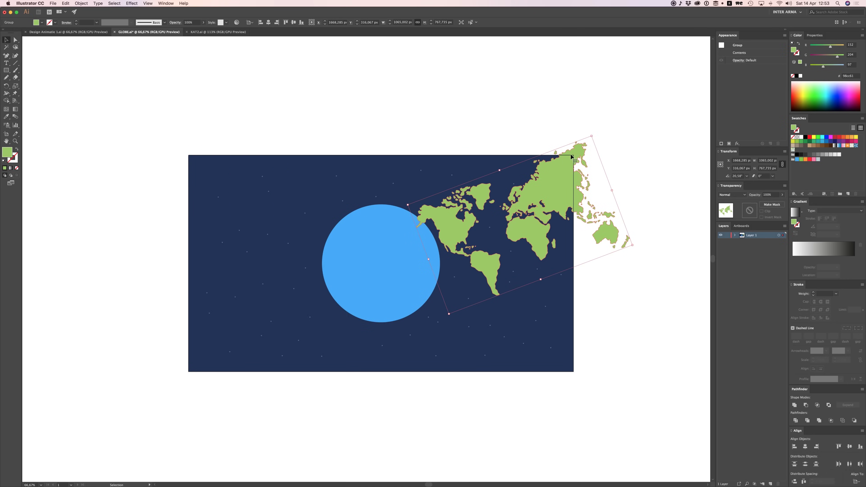
pyautogui.hotkey('ctrl', 'z')
pyautogui.press('a')
pyautogui.press('v')
pyautogui.click(437, 103)
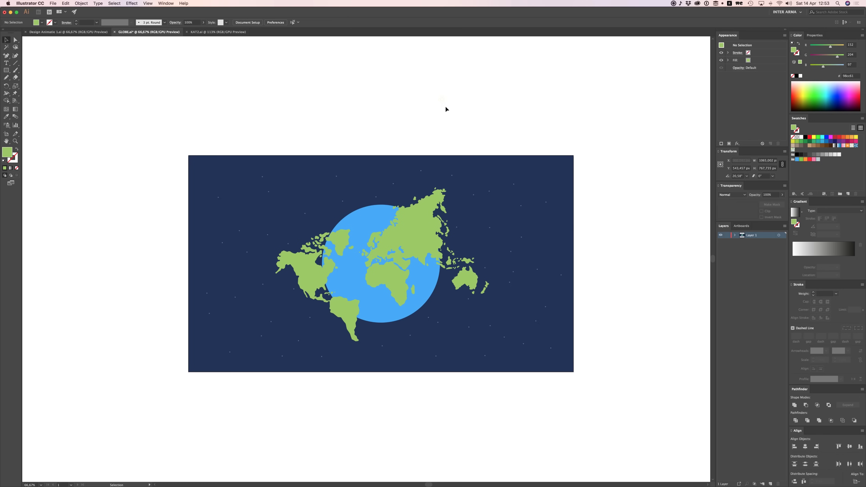
pyautogui.hotkey('ctrl', '1')
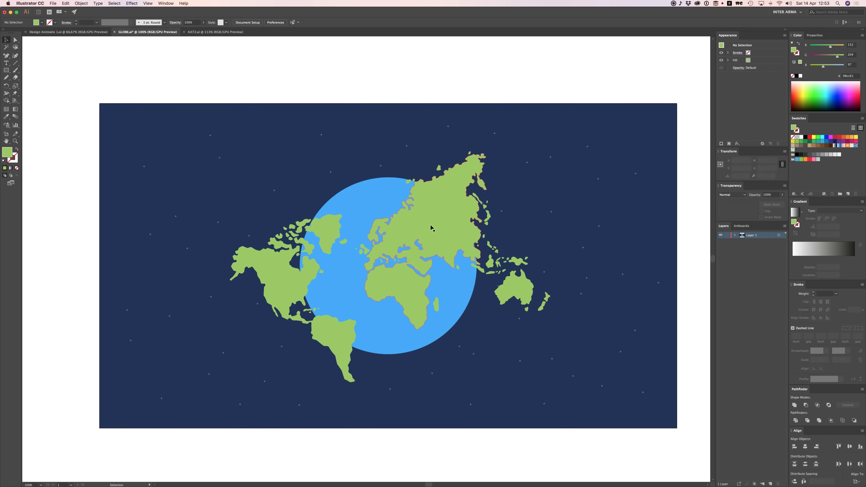
# Step: Bring the globe circle to the front and duplicate it offset up-left
pyautogui.click(370, 196)
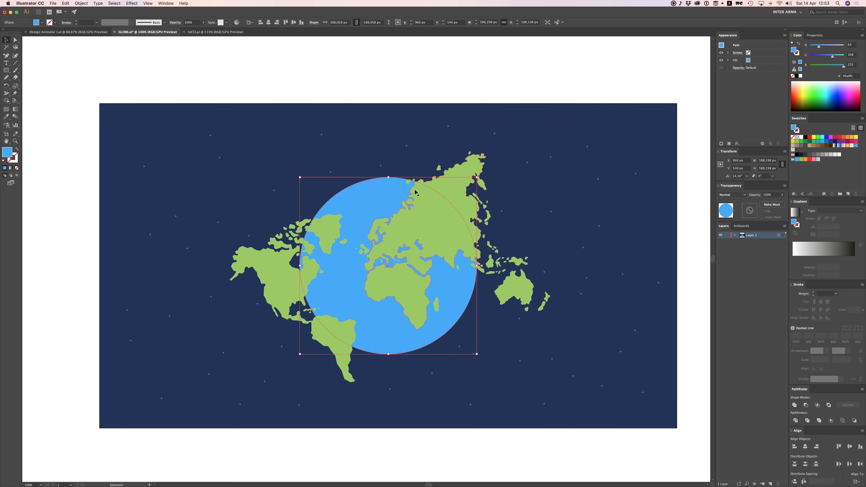
pyautogui.click(371, 79)
pyautogui.hotkey('ctrl', 'z')
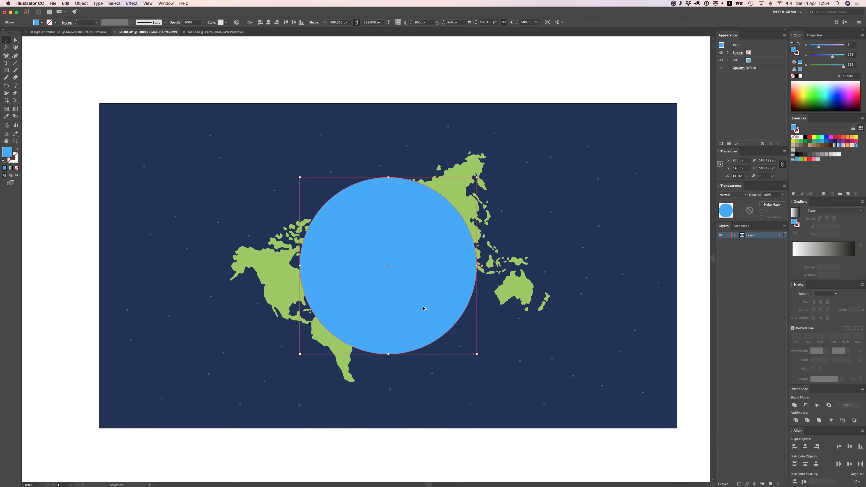
pyautogui.moveTo(425, 308); pyautogui.dragTo(402, 295)
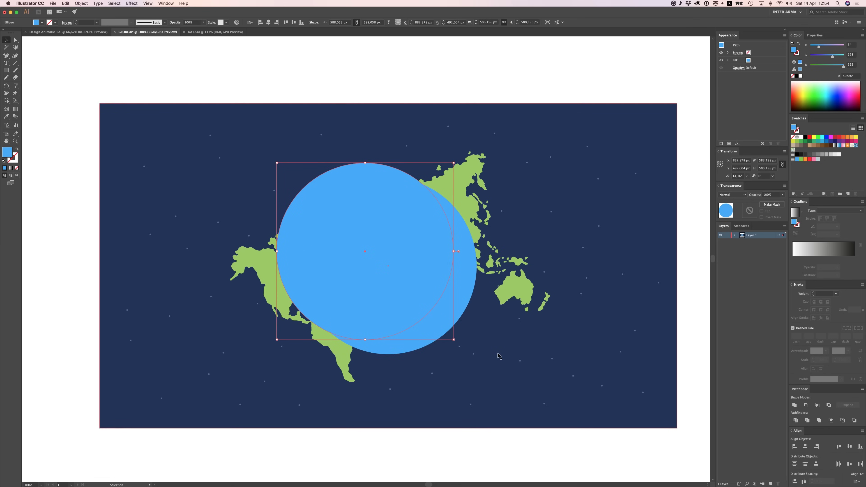
pyautogui.keyDown('shift'); pyautogui.click(469, 286); pyautogui.keyUp('shift')
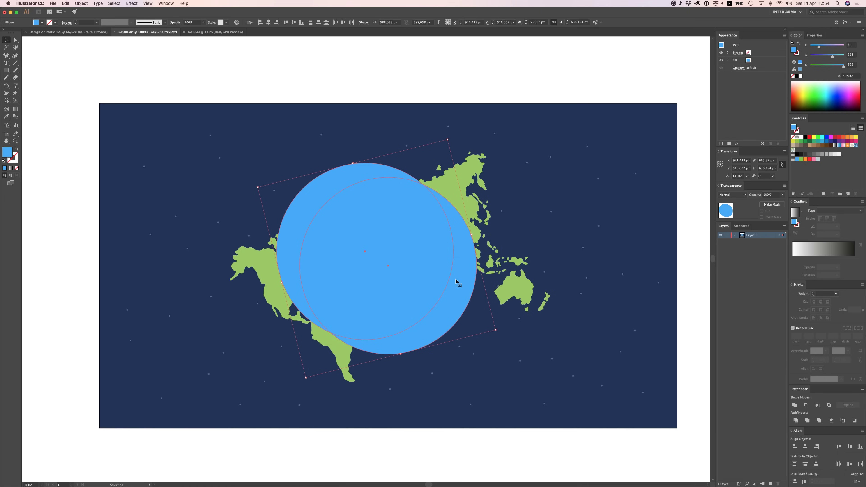
# Step: Subtract the front circle to leave a crescent, filled black at 10% opacity
pyautogui.click(807, 405)
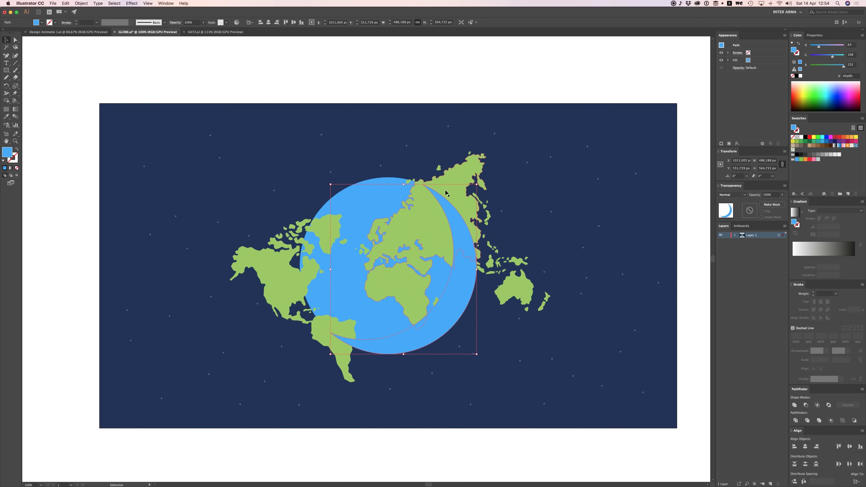
pyautogui.click(806, 137)
pyautogui.click(773, 195)
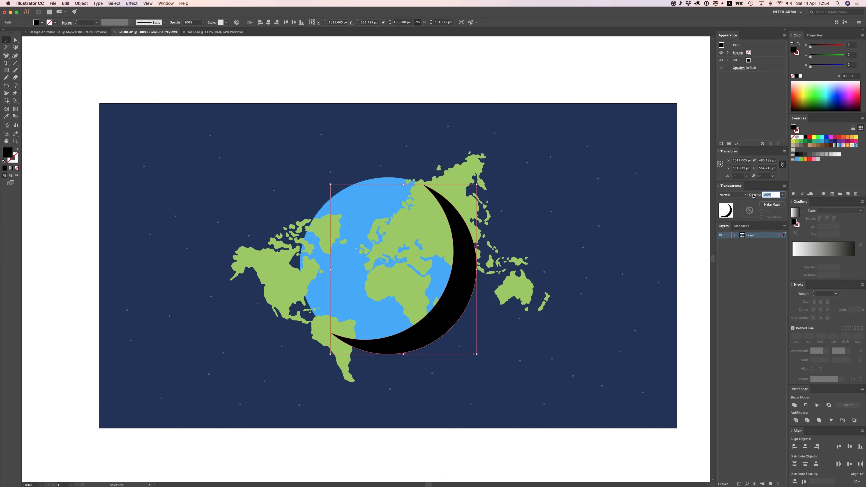
pyautogui.write('10')
pyautogui.press('Return')
pyautogui.press('super+minus')
# Step: Release the artwork to separate layers, move them to top level, and delete Layer 1
pyautogui.click(480, 70)
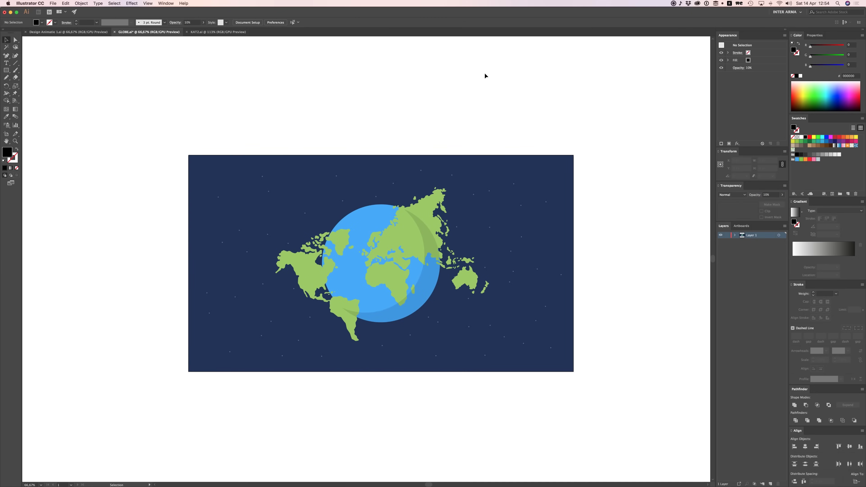
pyautogui.moveTo(479, 129); pyautogui.dragTo(480, 122)
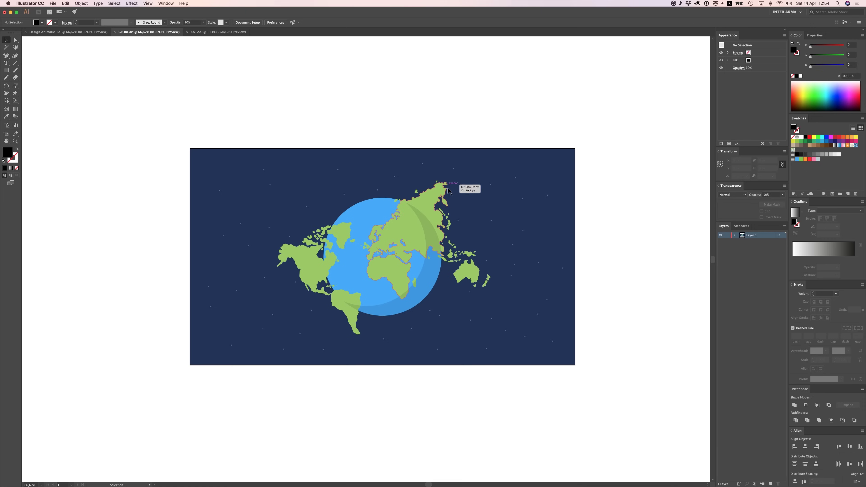
pyautogui.click(785, 226)
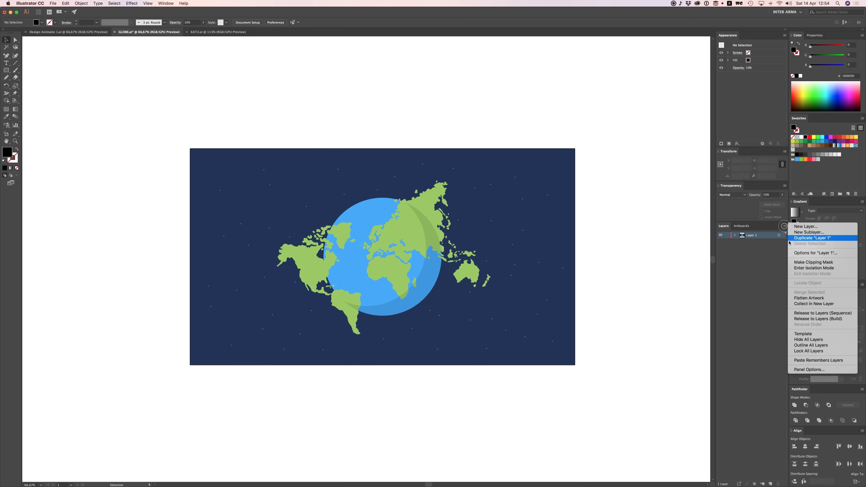
pyautogui.click(828, 314)
pyautogui.keyDown('shift'); pyautogui.click(760, 241); pyautogui.keyUp('shift')
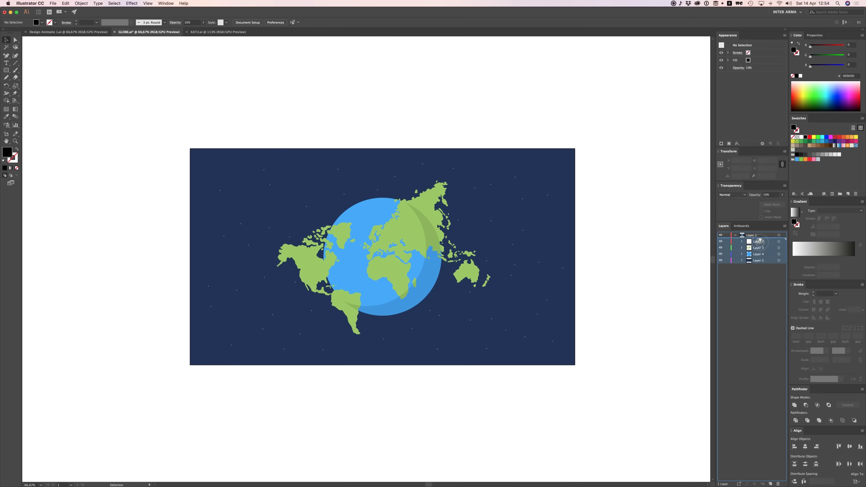
pyautogui.moveTo(760, 241); pyautogui.dragTo(758, 233)
pyautogui.click(756, 261)
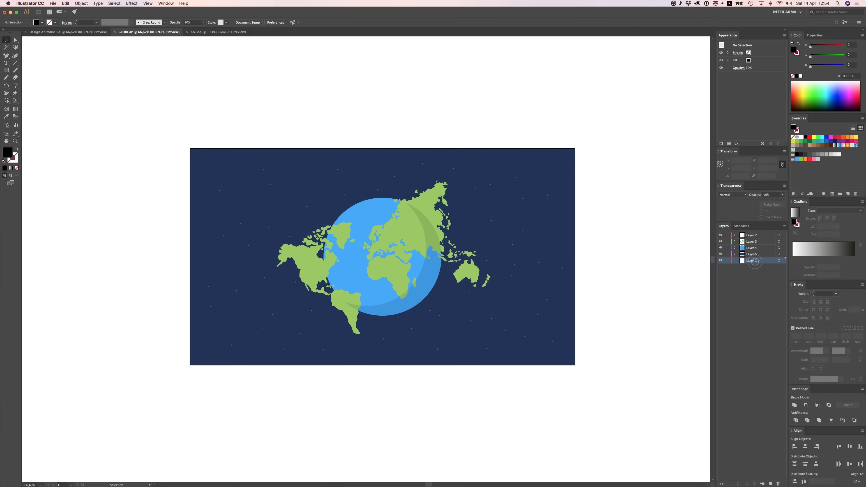
pyautogui.press('Delete')
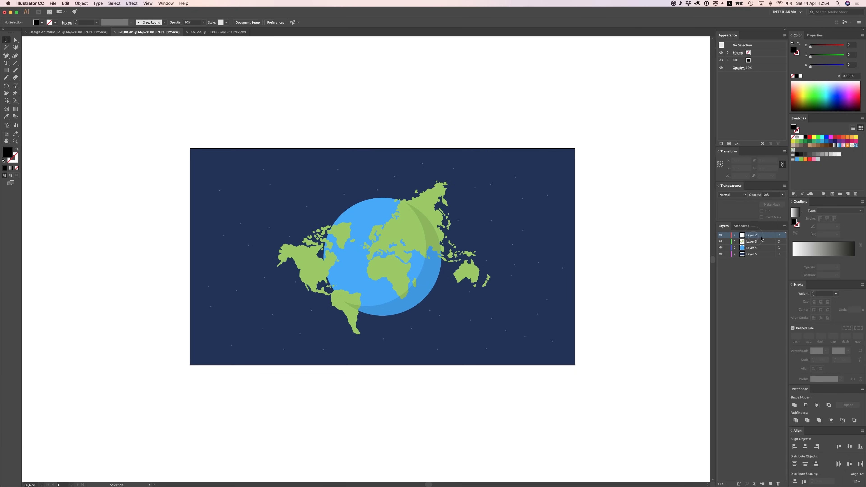
# Step: Rename the layers Shadow, Map, Globe and BG, and save GLOBE.ai
pyautogui.doubleClick(753, 237)
pyautogui.press('Return')
pyautogui.click(750, 243)
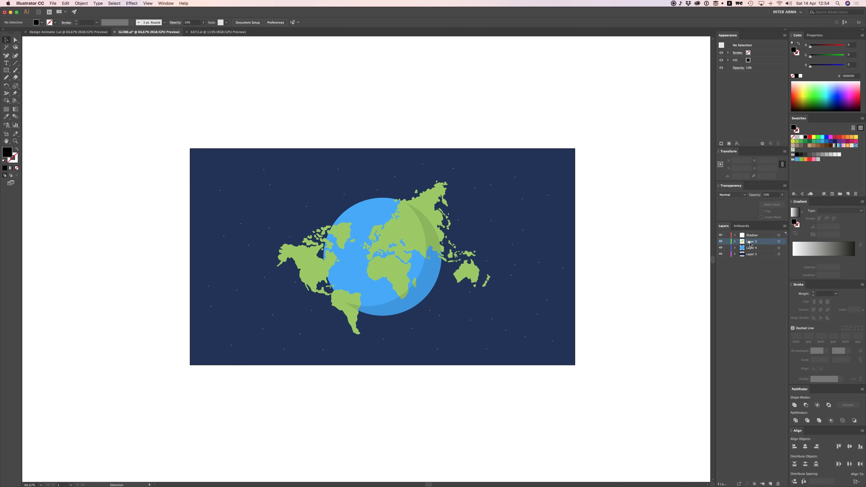
pyautogui.doubleClick(750, 242)
pyautogui.write('Map')
pyautogui.doubleClick(754, 249)
pyautogui.write('Globe')
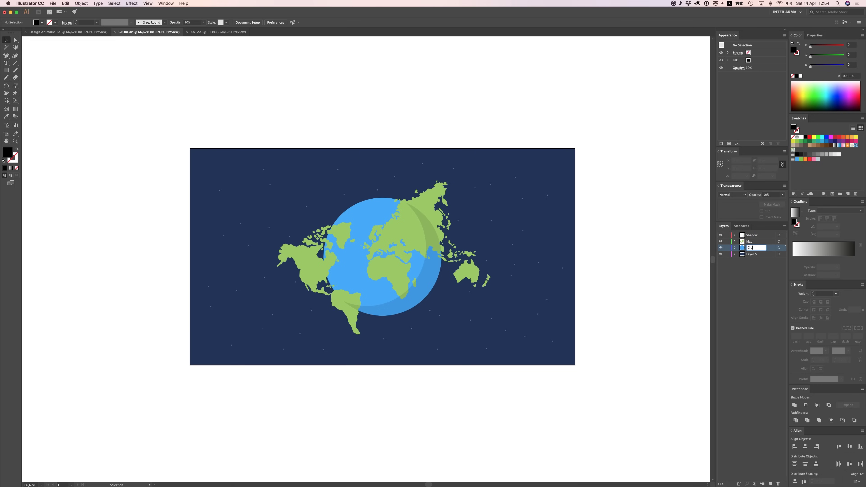
pyautogui.press('Return')
pyautogui.doubleClick(751, 254)
pyautogui.write('BG')
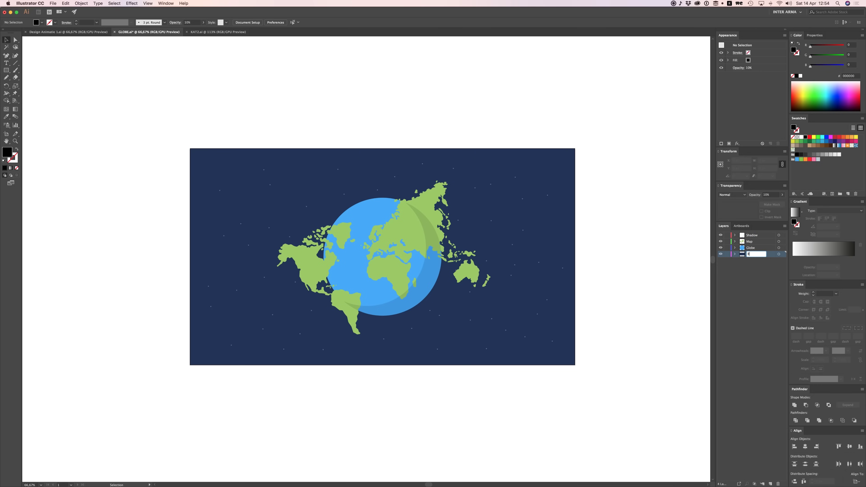
pyautogui.press('Return')
pyautogui.press('super+s')
# Step: Import GLOBE.ai into After Effects with Import Kind set to Composition
pyautogui.click(511, 477)
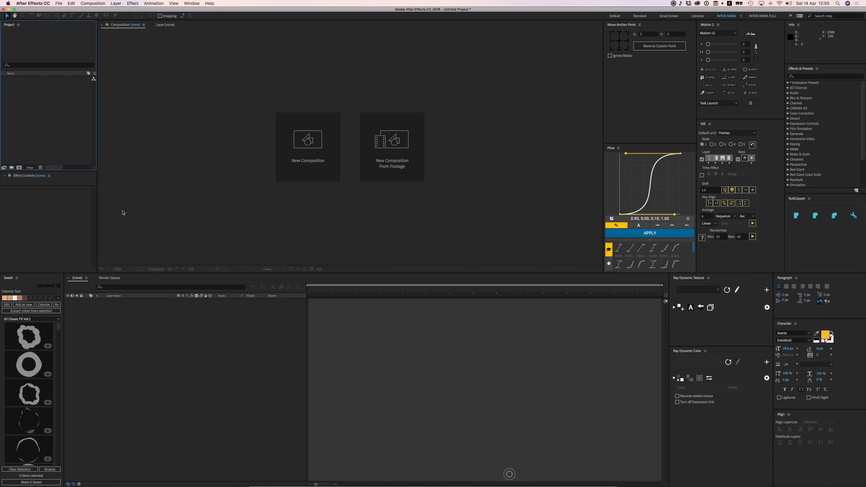
pyautogui.doubleClick(40, 96)
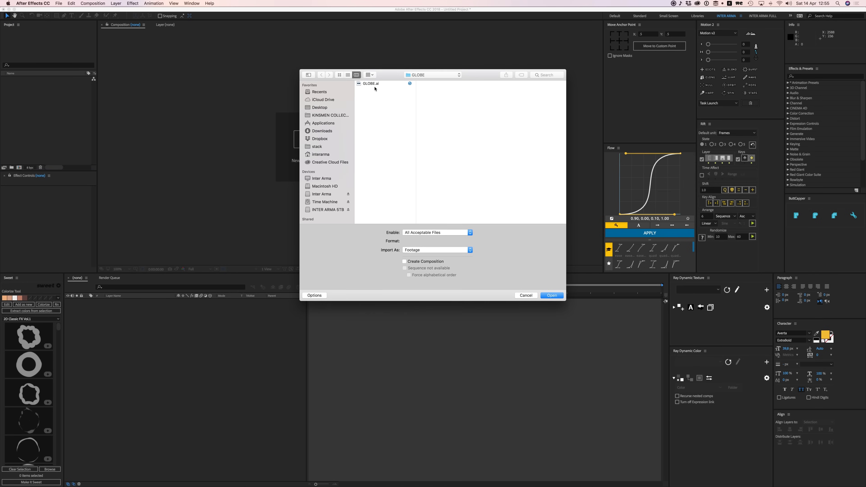
pyautogui.click(373, 83)
pyautogui.click(552, 295)
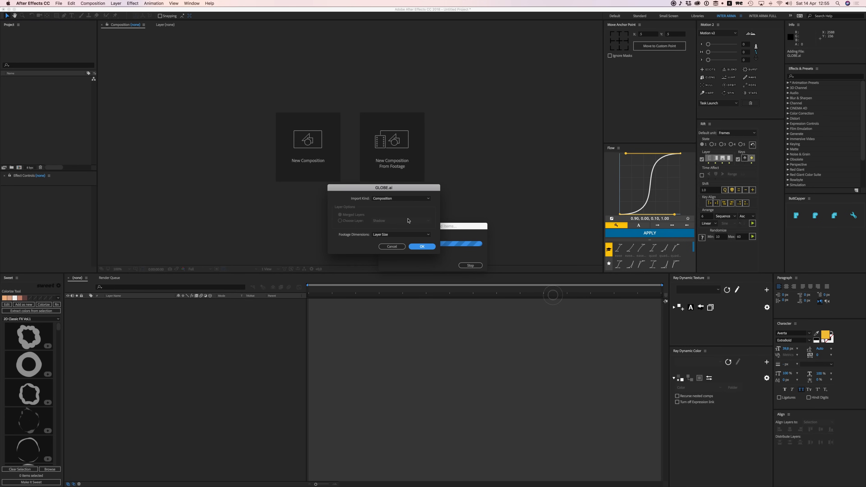
pyautogui.click(422, 247)
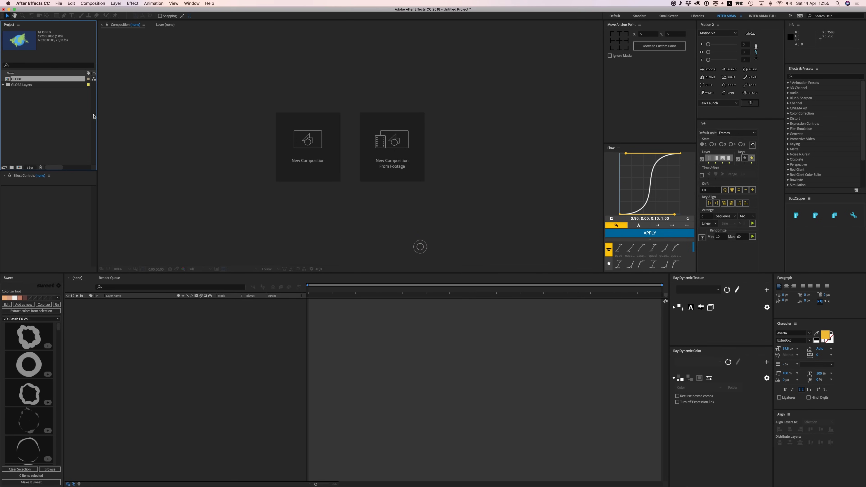
# Step: Open the GLOBE comp and turn on Continuously Rasterize for all four layers
pyautogui.doubleClick(17, 79)
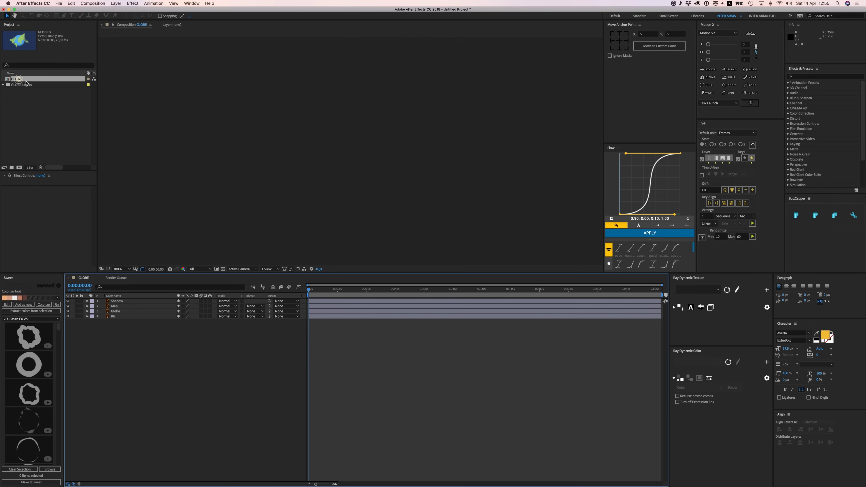
pyautogui.moveTo(183, 301); pyautogui.dragTo(183, 317)
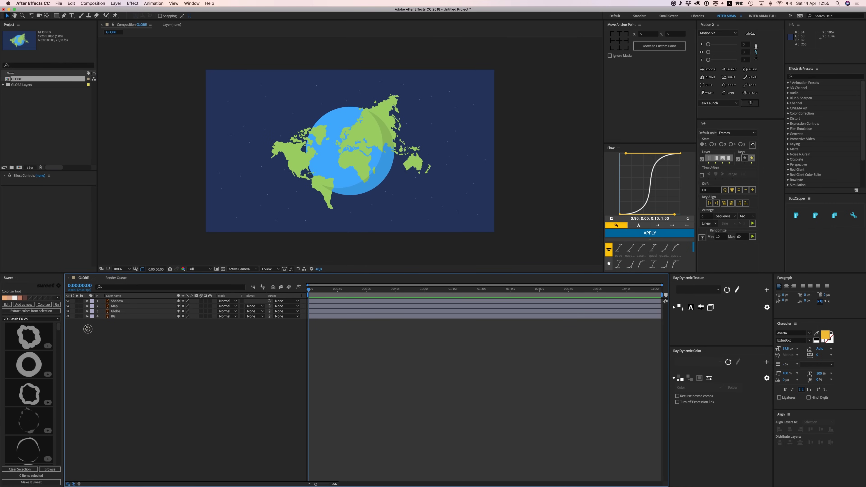
pyautogui.click(81, 316)
pyautogui.click(65, 132)
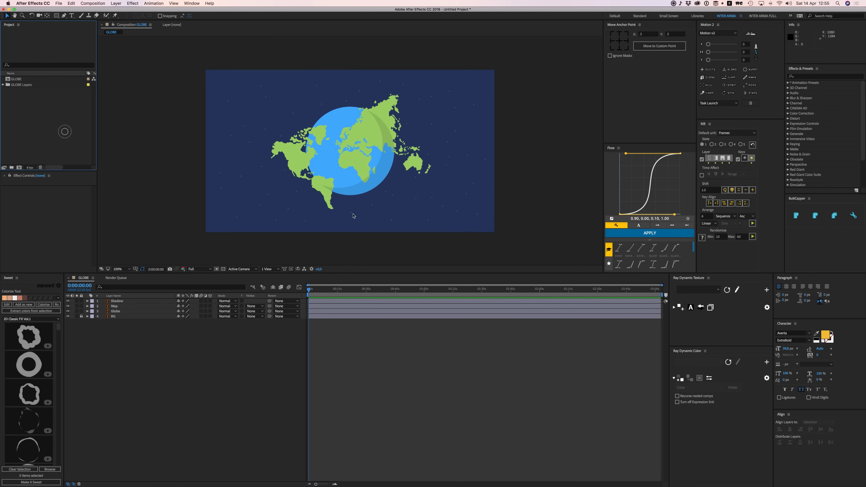
# Step: Enlarge and zoom the viewer onto the globe, then select the Globe layer
pyautogui.moveTo(326, 274); pyautogui.dragTo(329, 359)
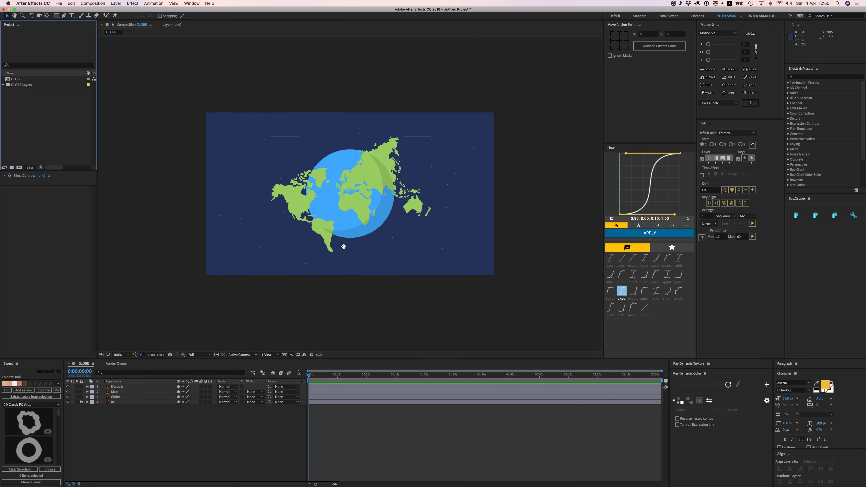
pyautogui.scroll(1, 352, 246)
pyautogui.moveTo(364, 248); pyautogui.dragTo(354, 254)
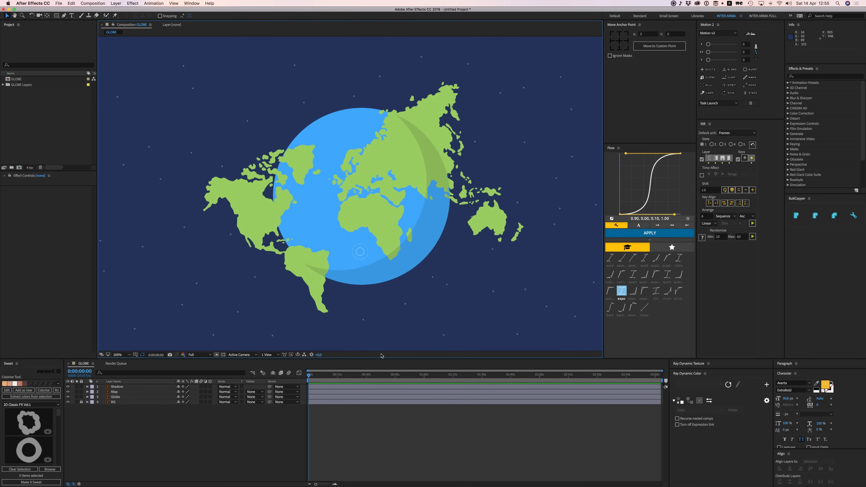
pyautogui.moveTo(390, 225); pyautogui.dragTo(378, 222)
pyautogui.click(115, 386)
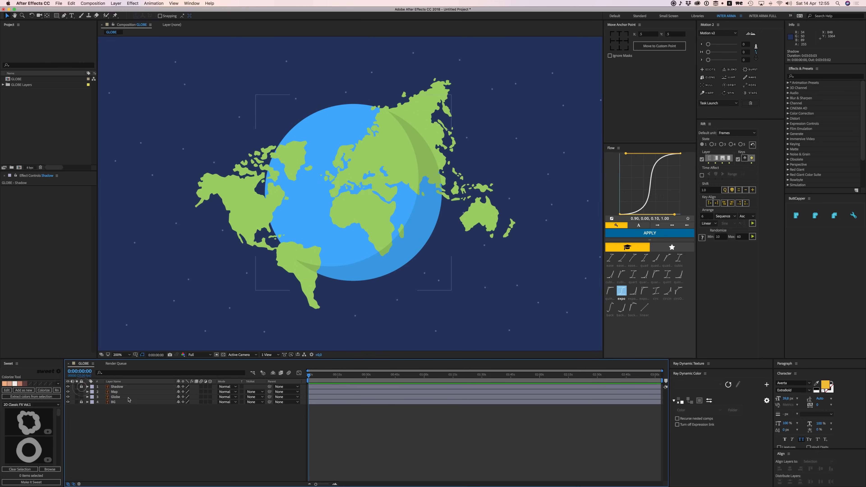
pyautogui.click(116, 396)
pyautogui.click(115, 391)
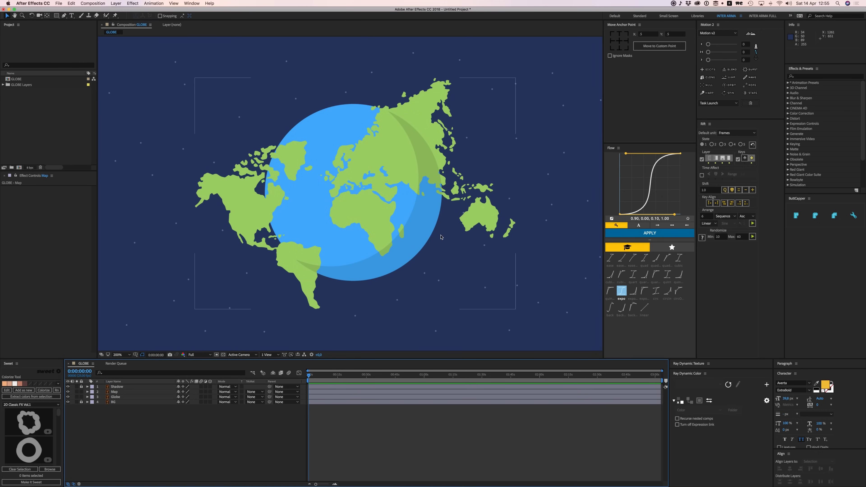
pyautogui.click(117, 397)
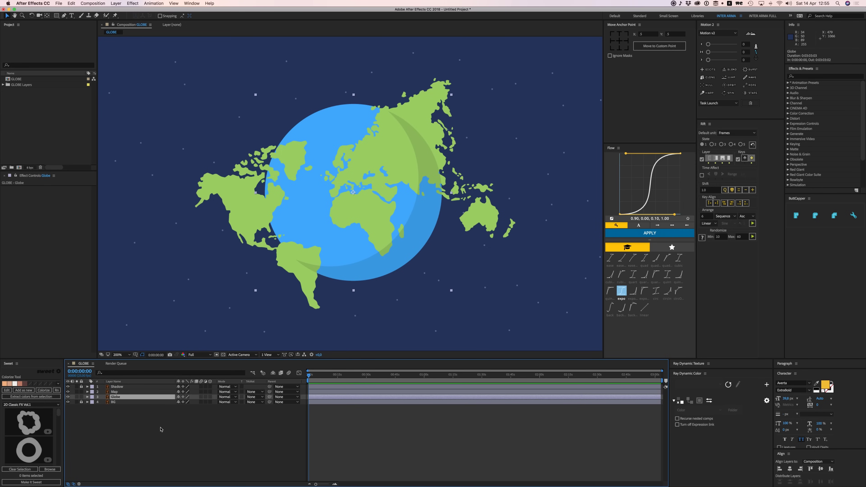
# Step: Duplicate Globe as MATTE above Map and set Map's track matte to Alpha Matte
pyautogui.press('super+d')
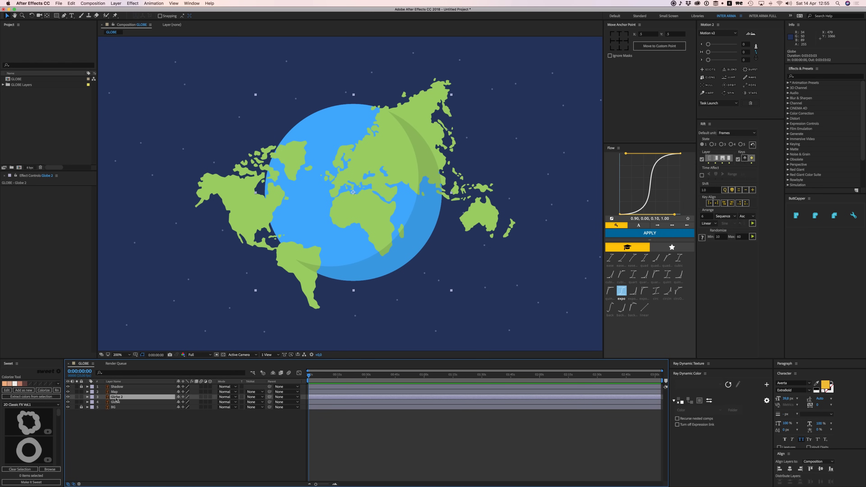
pyautogui.moveTo(116, 398); pyautogui.dragTo(118, 393)
pyautogui.press('Return')
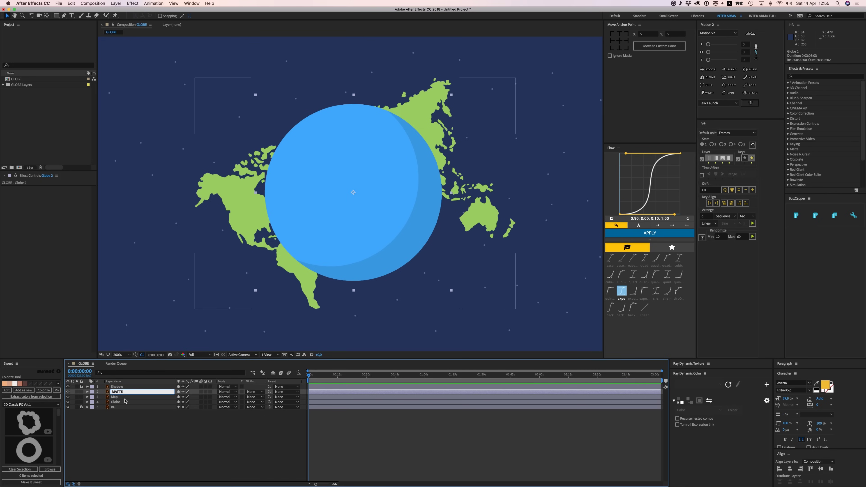
pyautogui.click(116, 398)
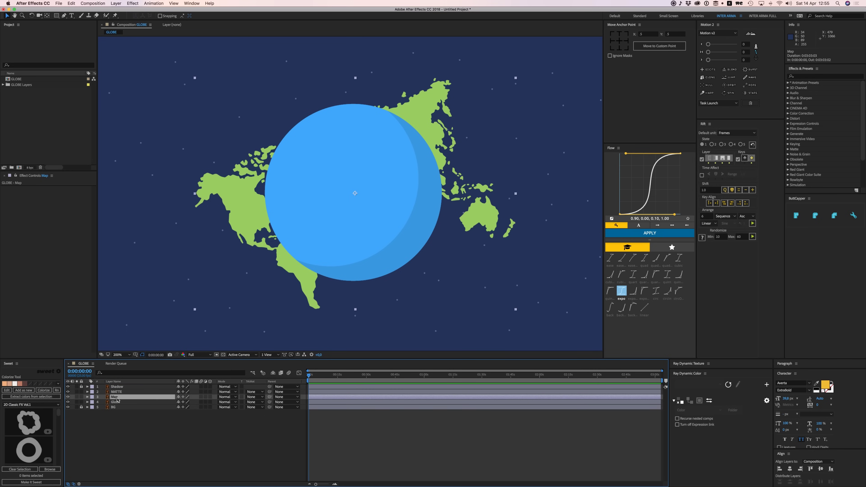
pyautogui.click(254, 397)
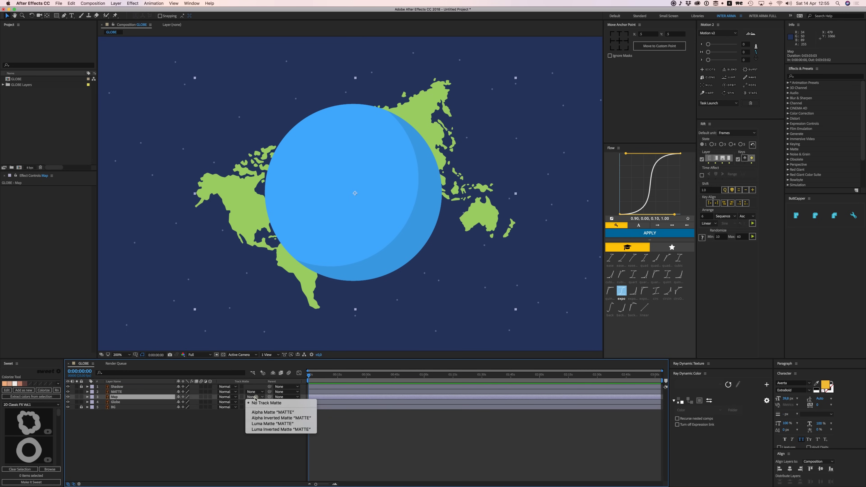
pyautogui.click(288, 412)
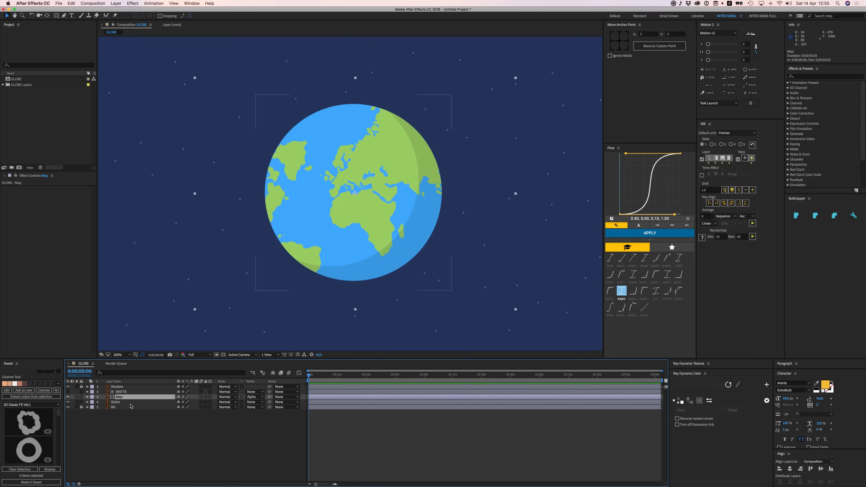
# Step: Reposition the clipped map inside the globe so the Americas show
pyautogui.click(122, 392)
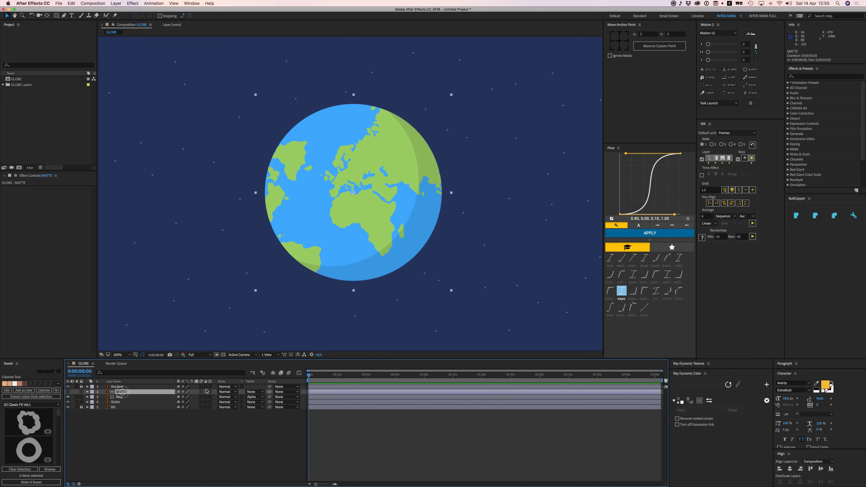
pyautogui.click(119, 397)
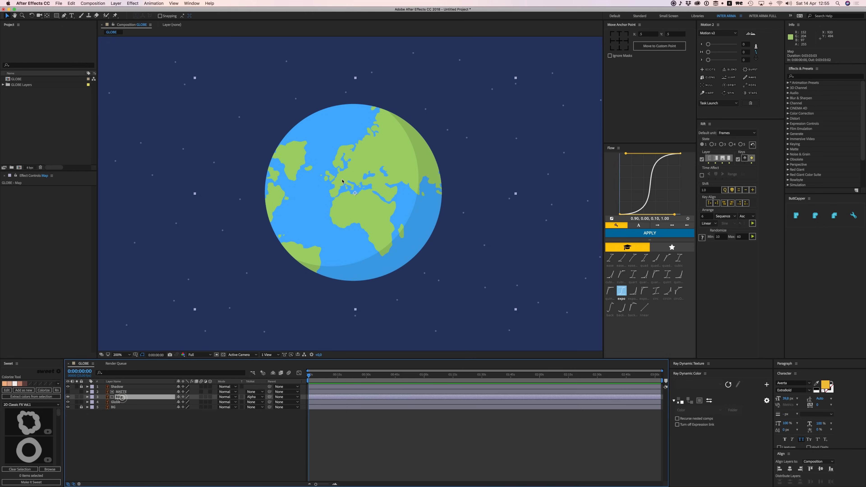
pyautogui.moveTo(369, 191); pyautogui.dragTo(403, 206)
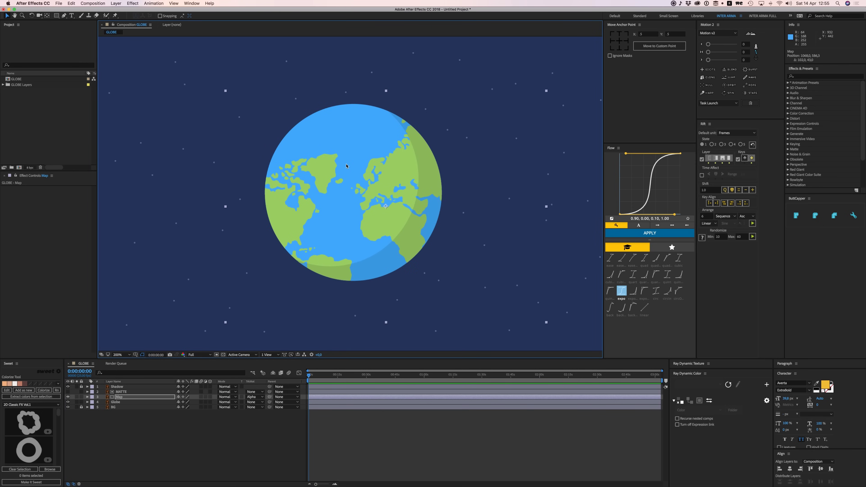
pyautogui.press('super+z')
pyautogui.scroll(-2, 346, 230)
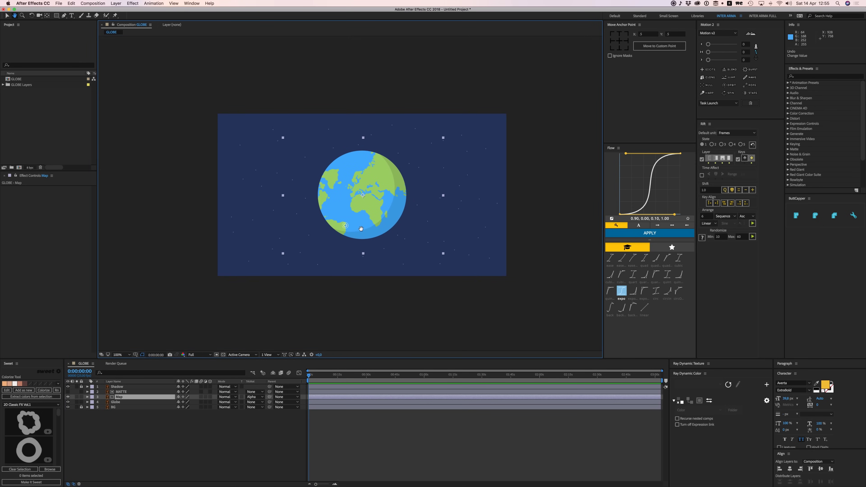
pyautogui.click(346, 226)
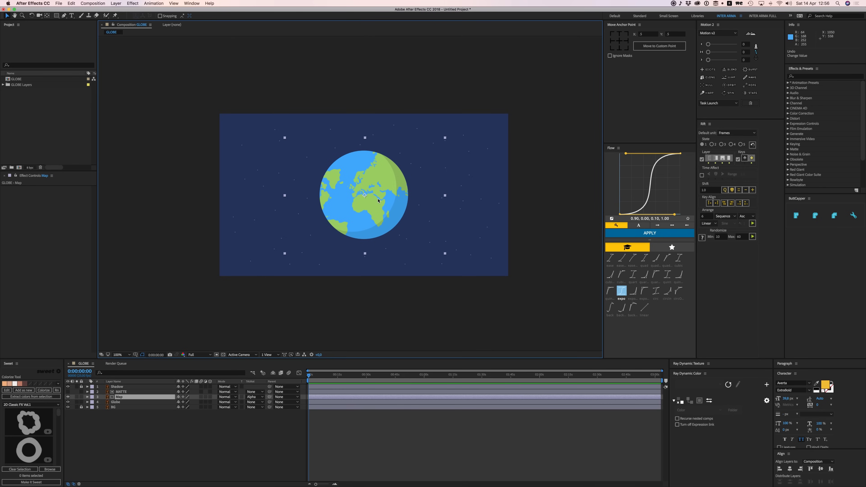
pyautogui.moveTo(369, 207); pyautogui.dragTo(415, 187)
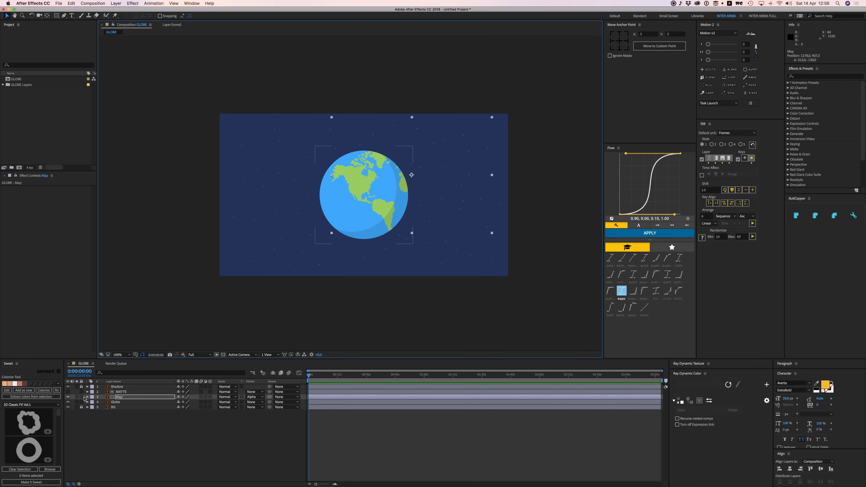
# Step: Keyframe Map's Position at the start and at about 8 seconds, moved to Asia
pyautogui.press('p')
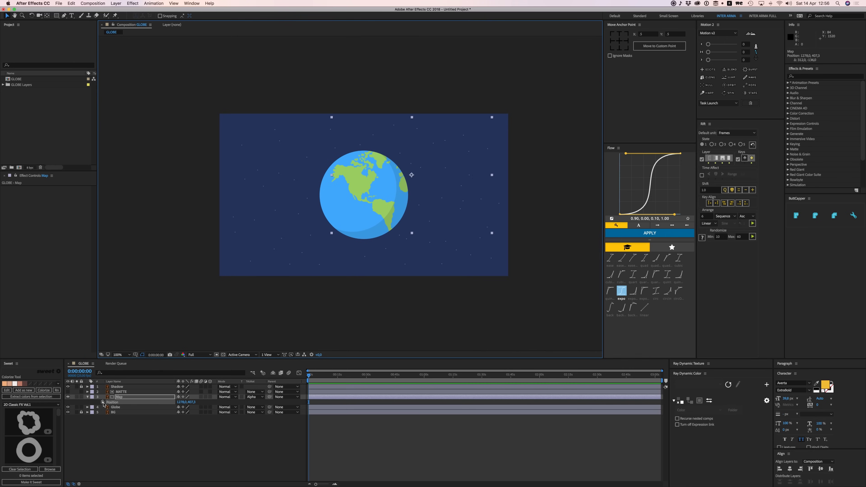
pyautogui.click(103, 402)
pyautogui.click(335, 485)
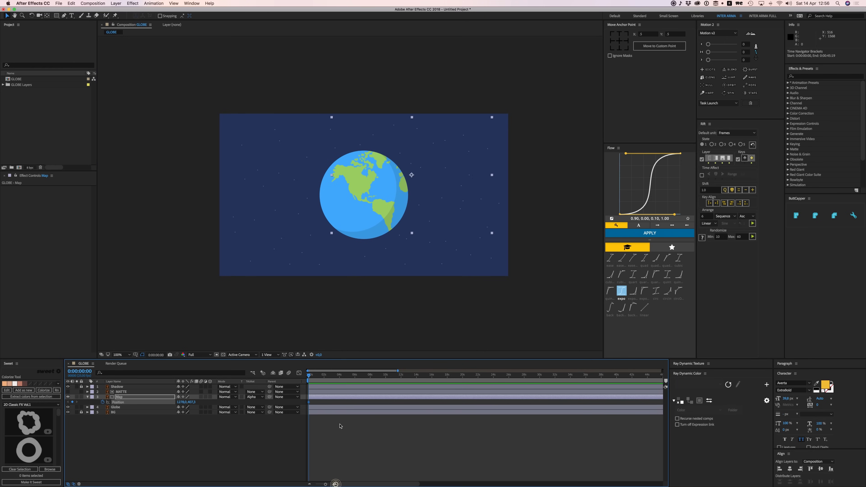
pyautogui.moveTo(362, 374); pyautogui.dragTo(370, 367)
pyautogui.moveTo(356, 181); pyautogui.dragTo(268, 215)
# Step: Preview the rotating globe from the beginning of the timeline
pyautogui.press('Home')
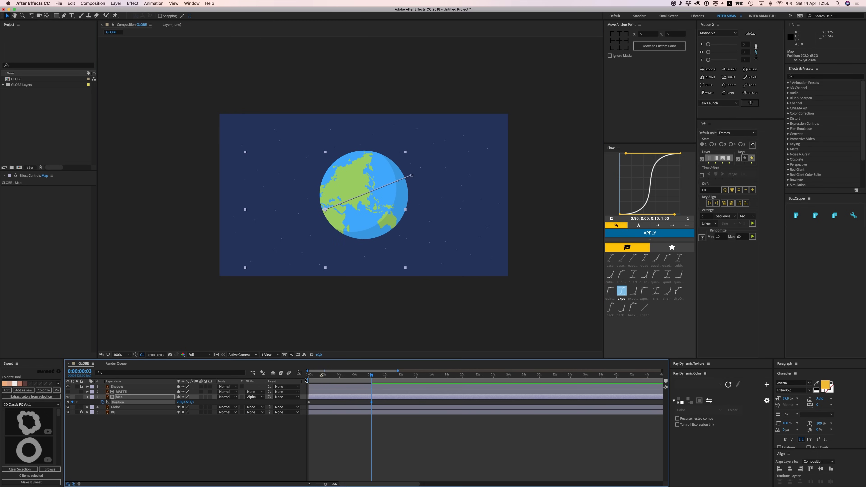
pyautogui.press('space')
pyautogui.click(348, 427)
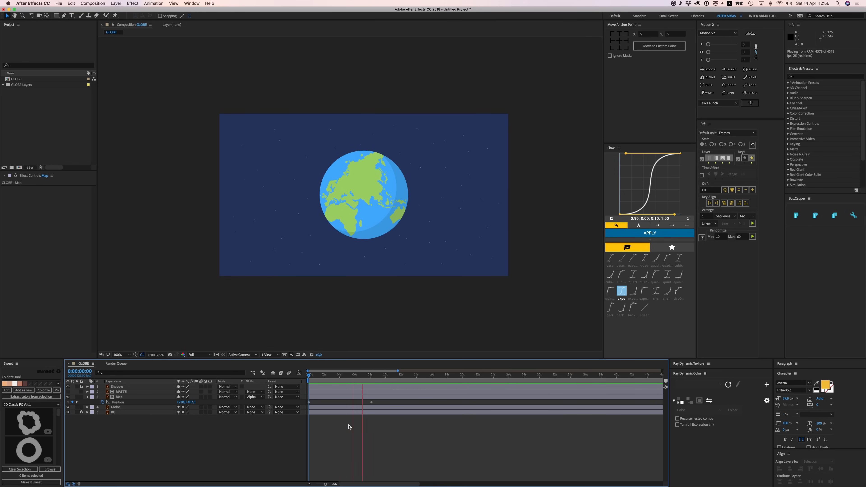
pyautogui.press('space')
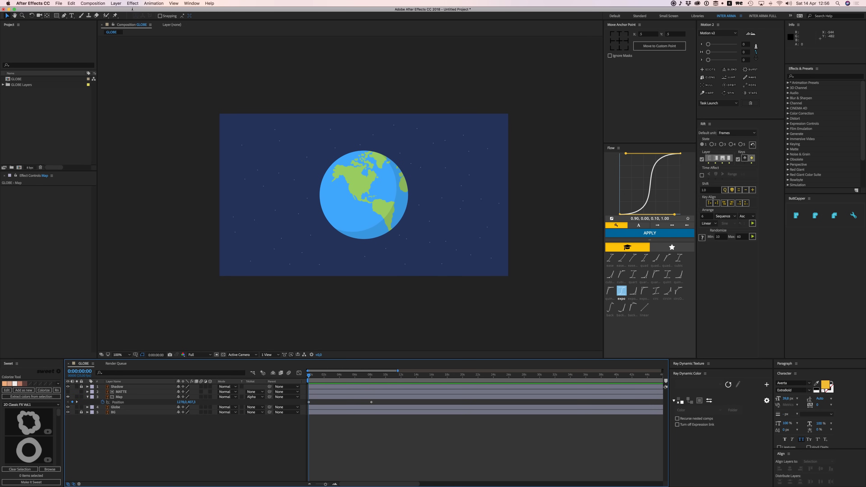
# Step: Add a new adjustment layer from the Layer menu
pyautogui.click(116, 3)
pyautogui.moveTo(137, 11)
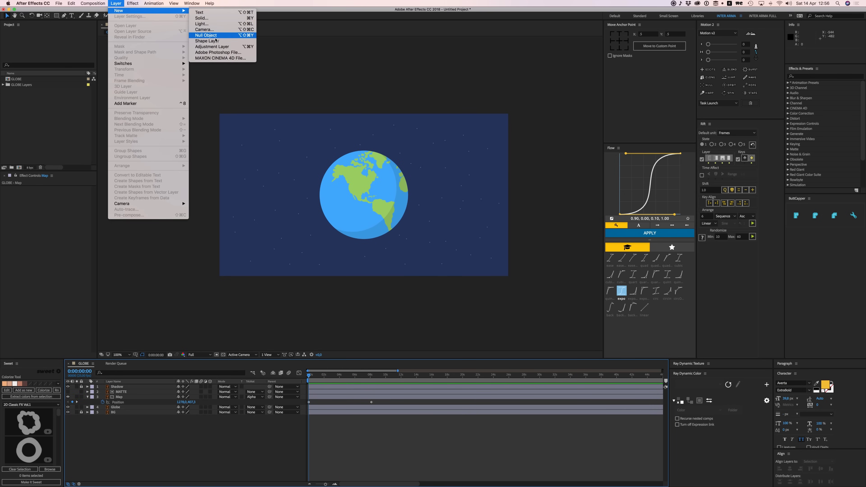
pyautogui.click(212, 47)
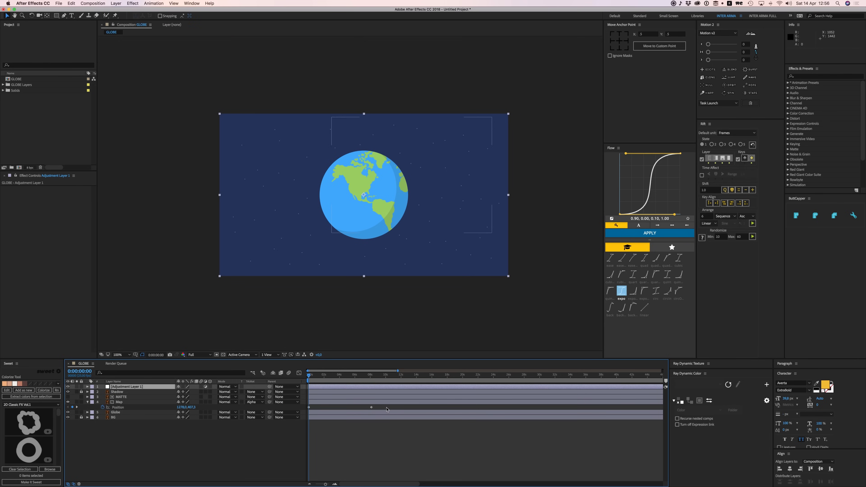
# Step: Search Effects & Presets for Bulge and apply it to Adjustment Layer 1
pyautogui.click(803, 77)
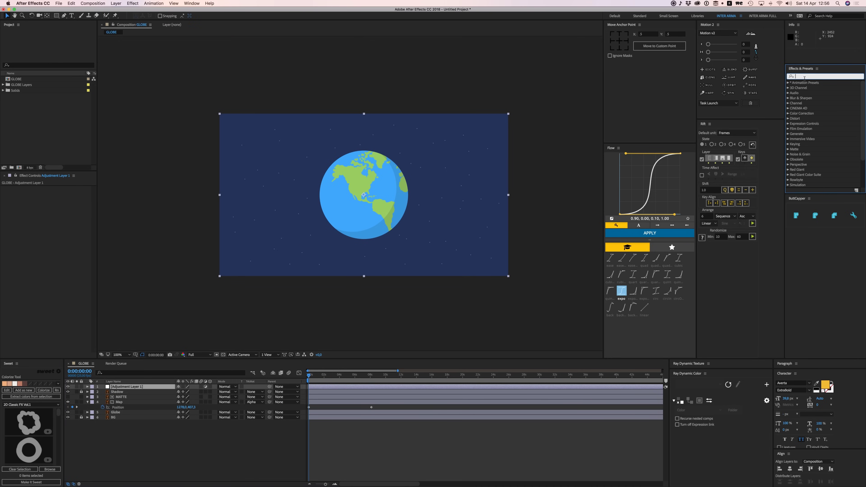
pyautogui.write('bulge')
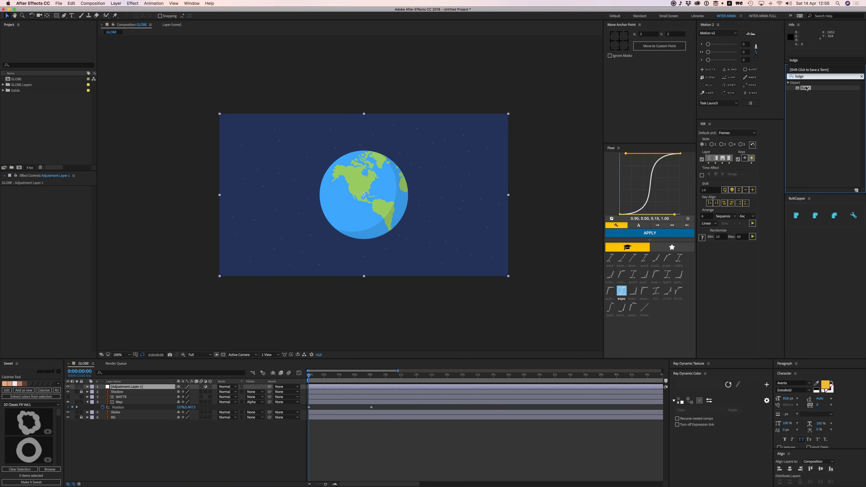
pyautogui.moveTo(807, 90); pyautogui.dragTo(341, 388)
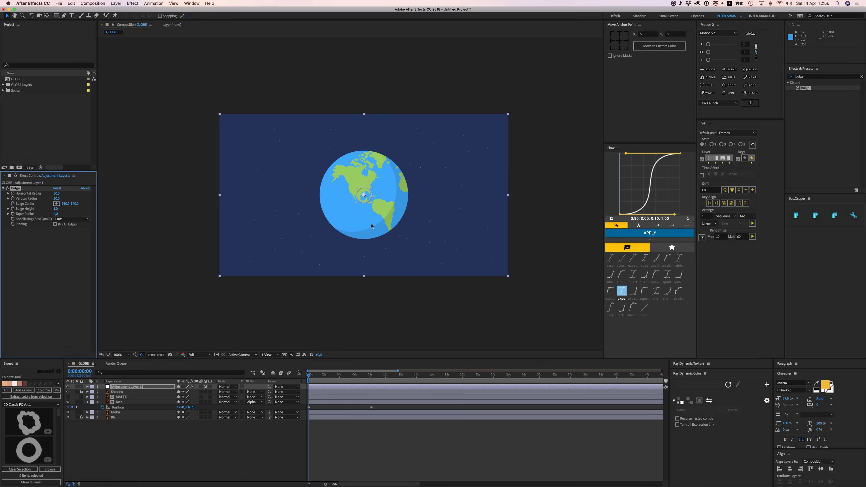
# Step: Set Bulge Horizontal Radius to 300 (after trying 400) and Vertical Radius to 300
pyautogui.scroll(4, 377, 193)
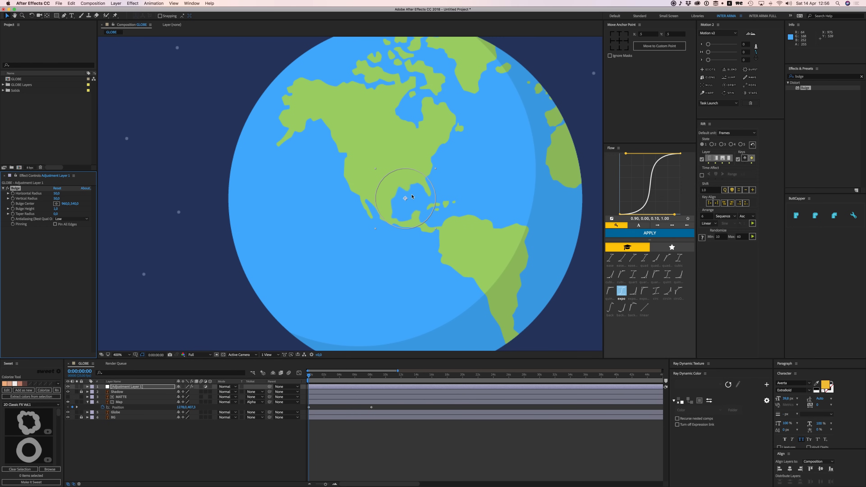
pyautogui.press(',')
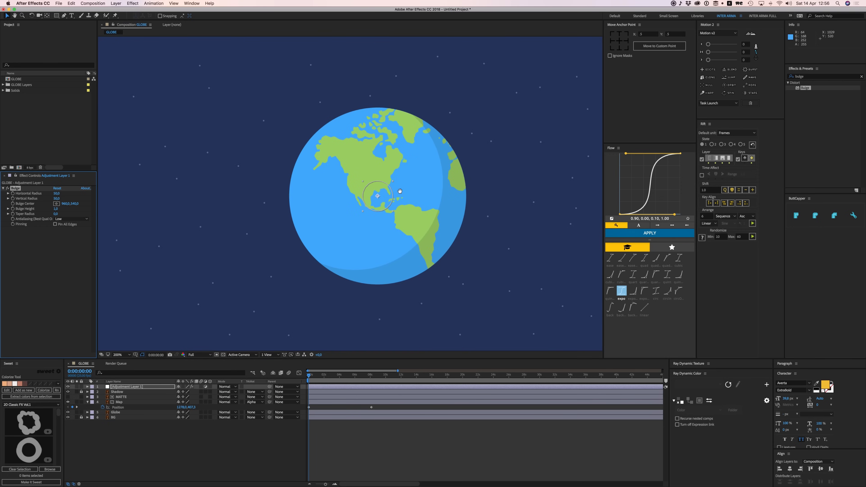
pyautogui.click(57, 193)
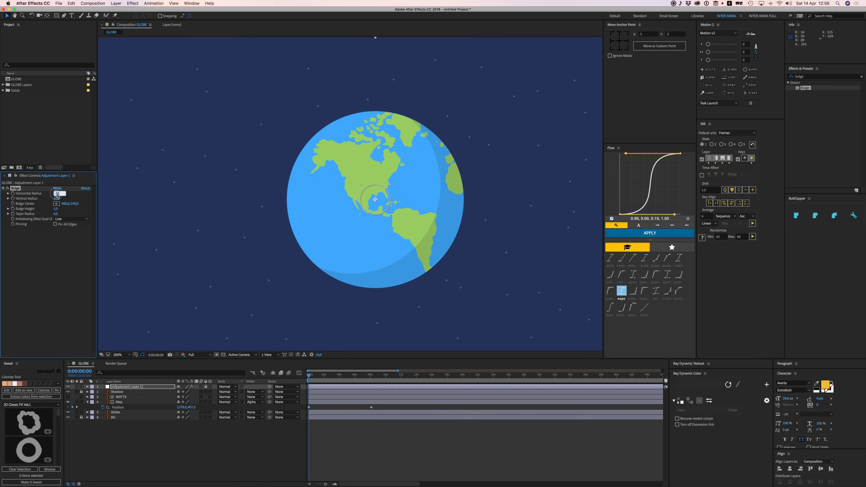
pyautogui.write('400')
pyautogui.press('Return')
pyautogui.click(57, 193)
pyautogui.write('300')
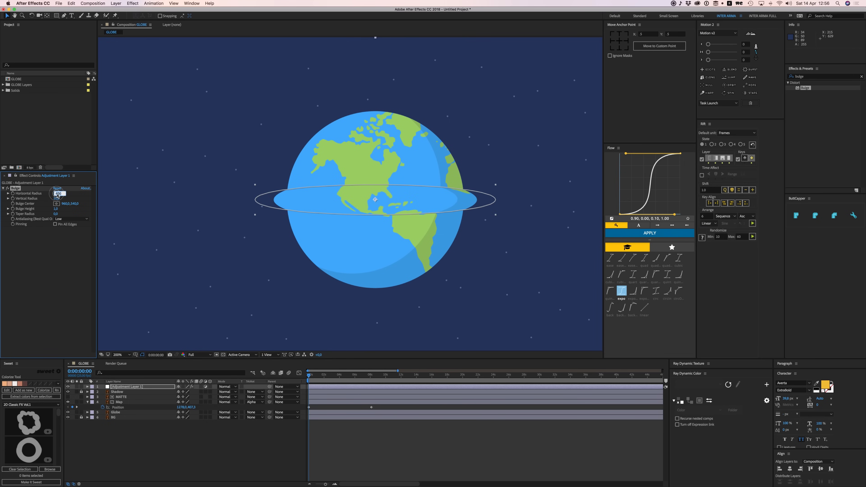
pyautogui.press('Return')
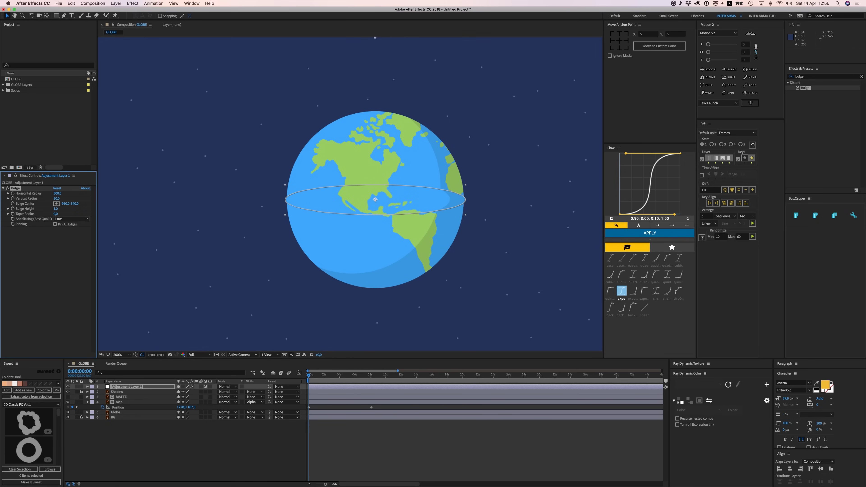
pyautogui.click(57, 198)
pyautogui.write('300')
pyautogui.press('Return')
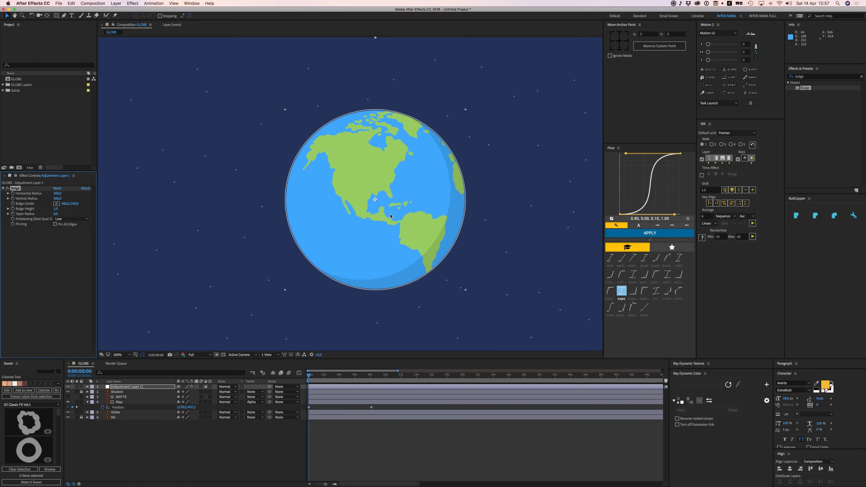
pyautogui.press(',')
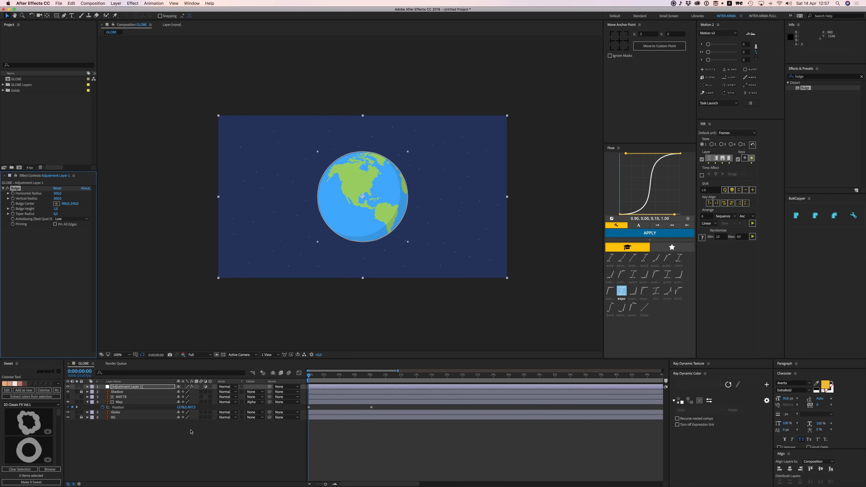
# Step: Toggle Adjustment Layer 1's visibility to compare the globe with and without bulge
pyautogui.click(68, 387)
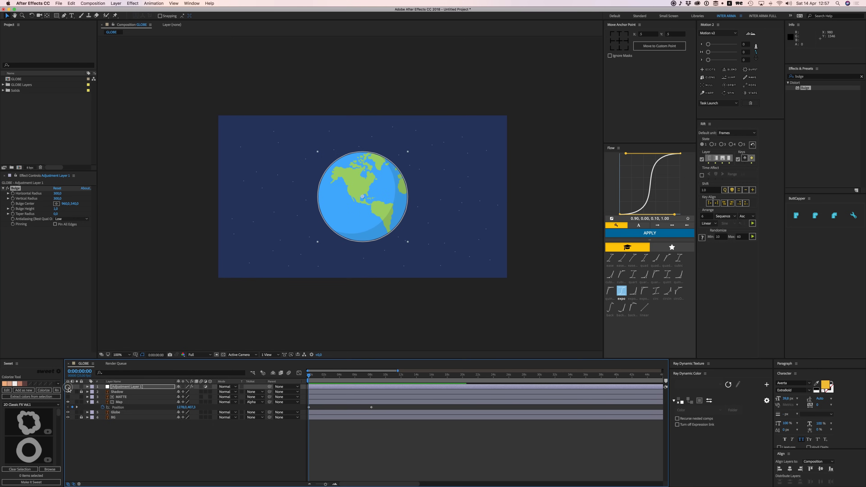
pyautogui.click(68, 387)
pyautogui.click(68, 386)
pyautogui.click(67, 387)
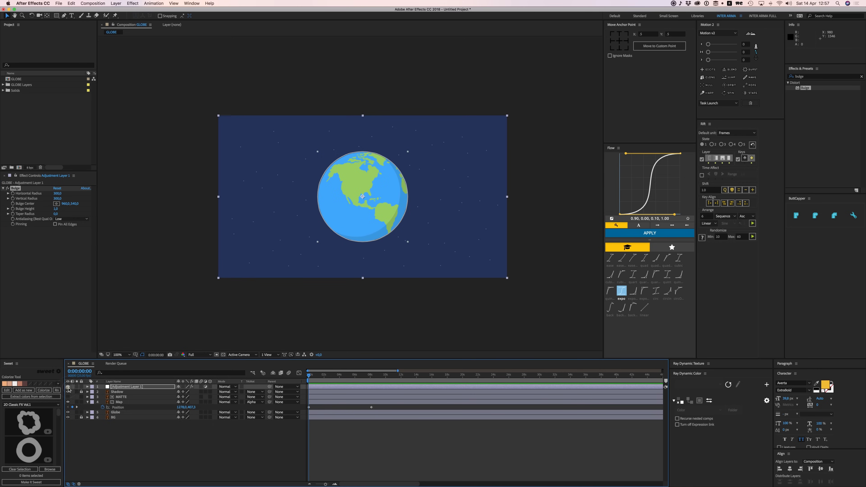
pyautogui.click(68, 387)
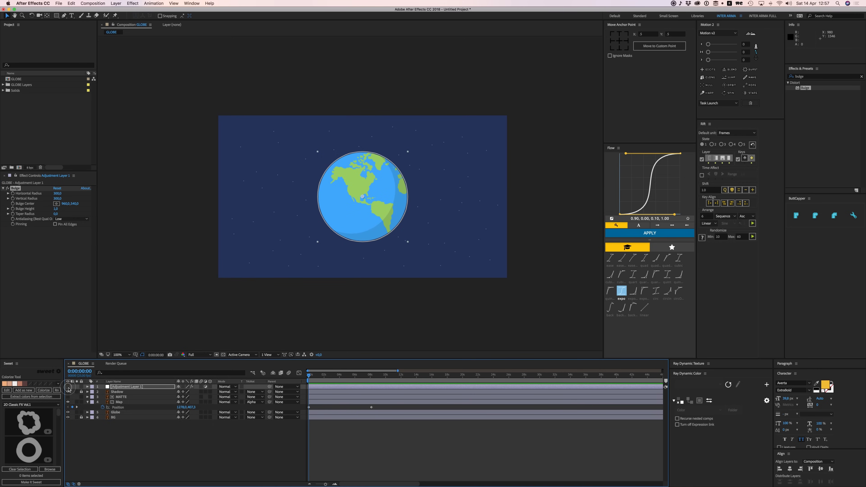
pyautogui.click(68, 387)
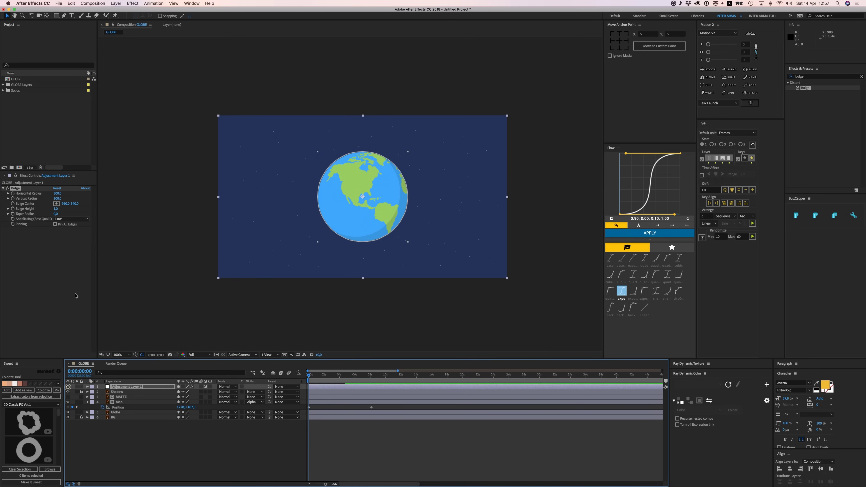
# Step: Try Bulge Height values of 2 and 0,5, settling back on 1
pyautogui.click(56, 209)
pyautogui.write('2')
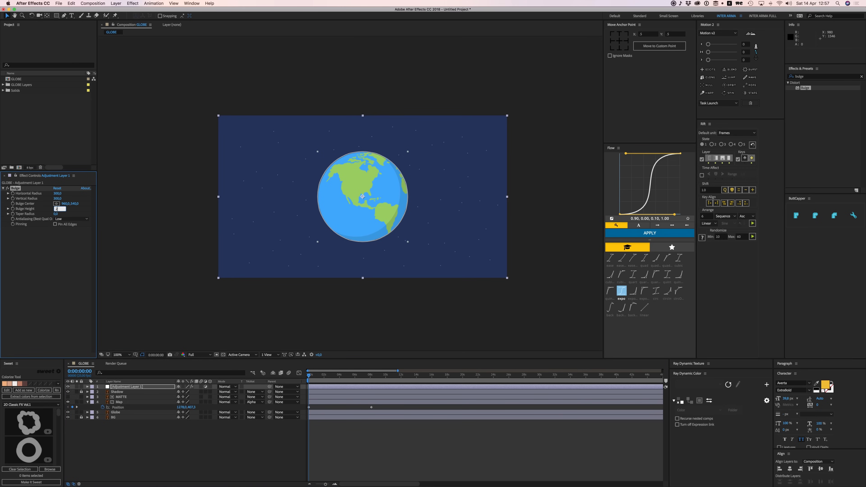
pyautogui.press('Return')
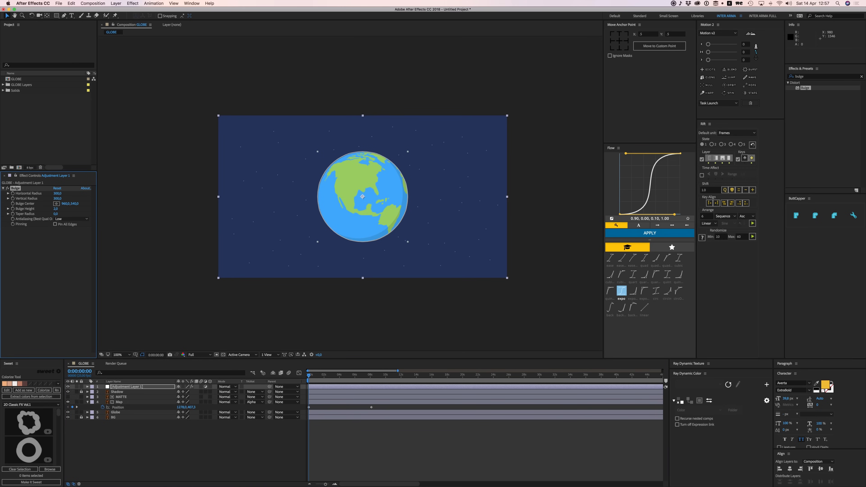
pyautogui.click(56, 209)
pyautogui.write('1')
pyautogui.press('Return')
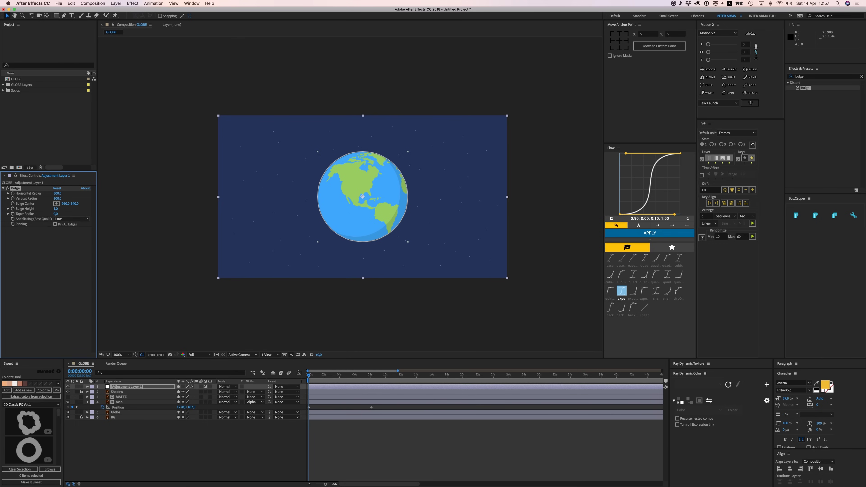
pyautogui.click(57, 210)
pyautogui.write('0,5')
pyautogui.press('Return')
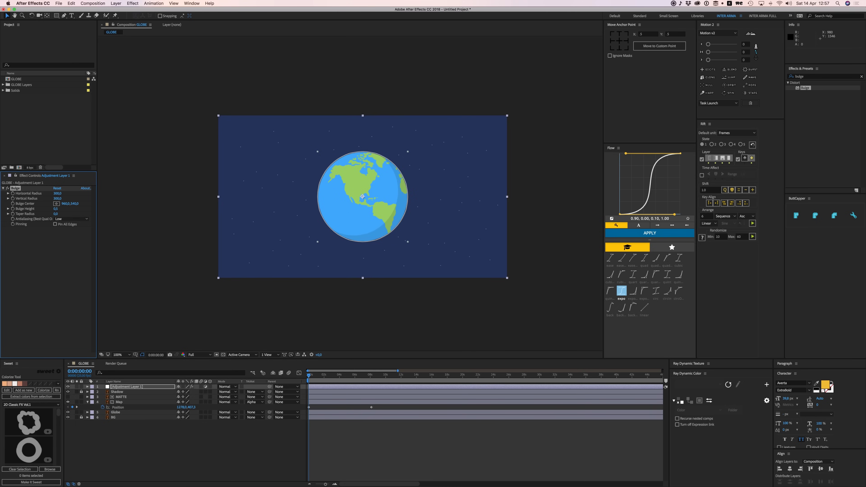
pyautogui.click(56, 210)
pyautogui.write('1')
pyautogui.press('Return')
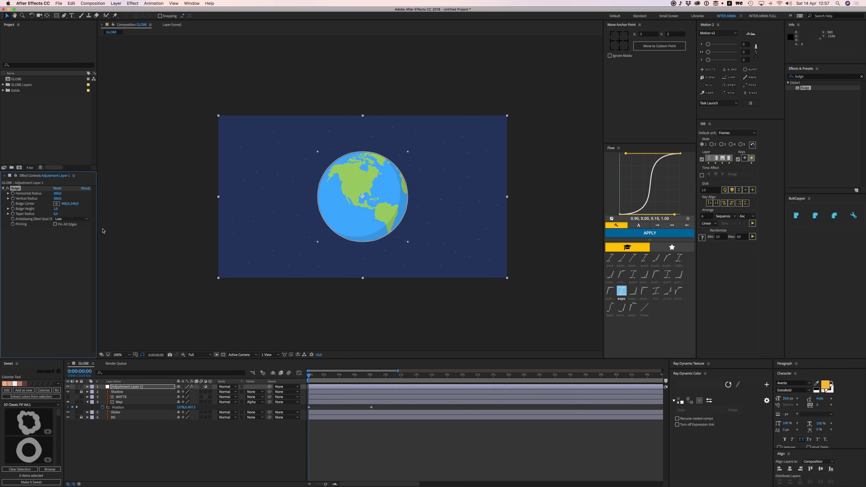
# Step: Set the Bulge Antialiasing Quality to High
pyautogui.click(57, 219)
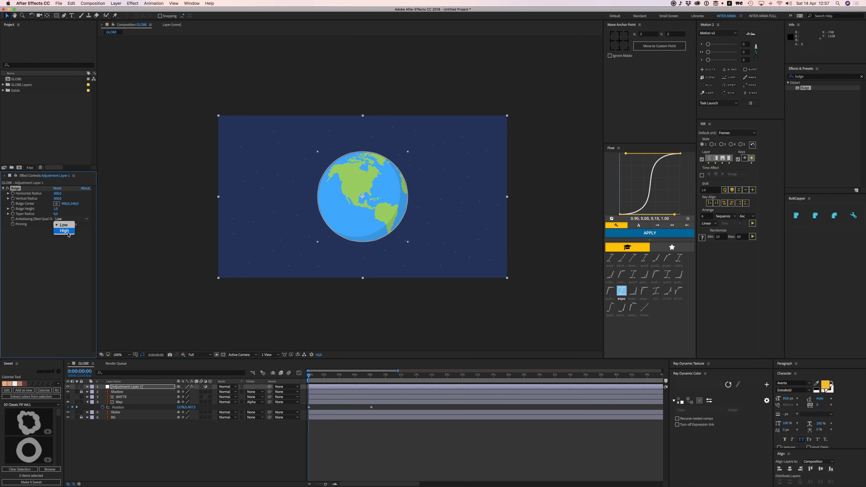
pyautogui.click(66, 231)
pyautogui.click(398, 446)
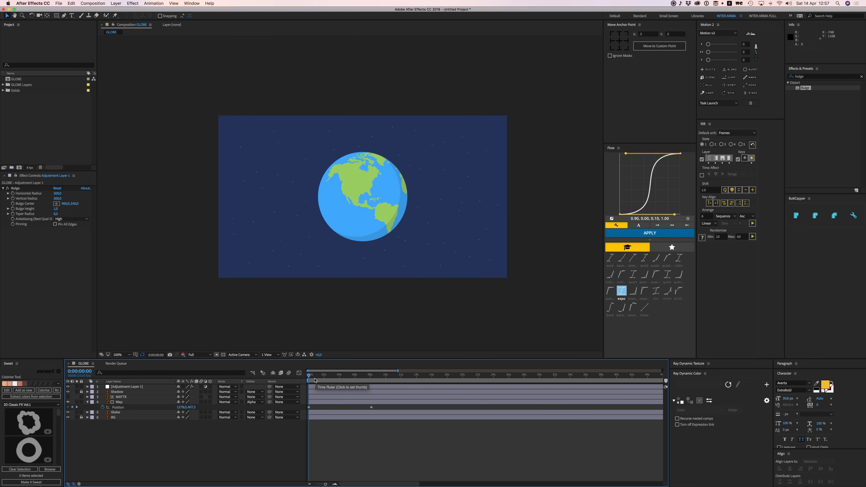
pyautogui.press('space')
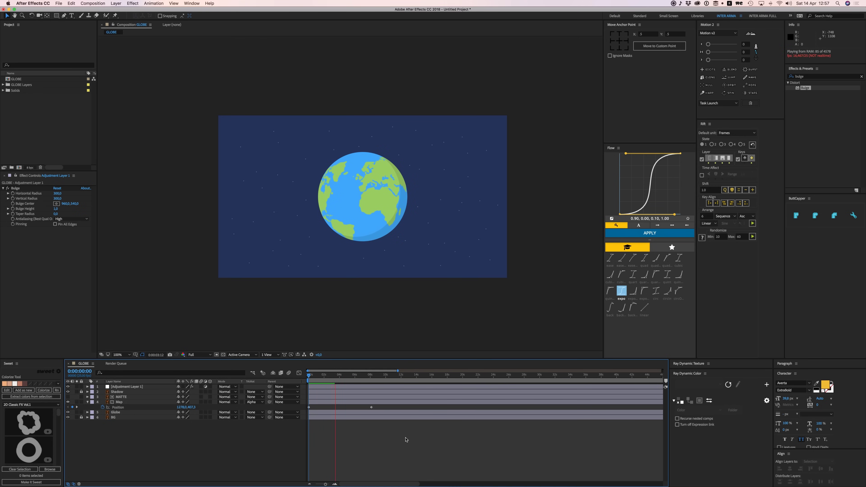
pyautogui.press('space')
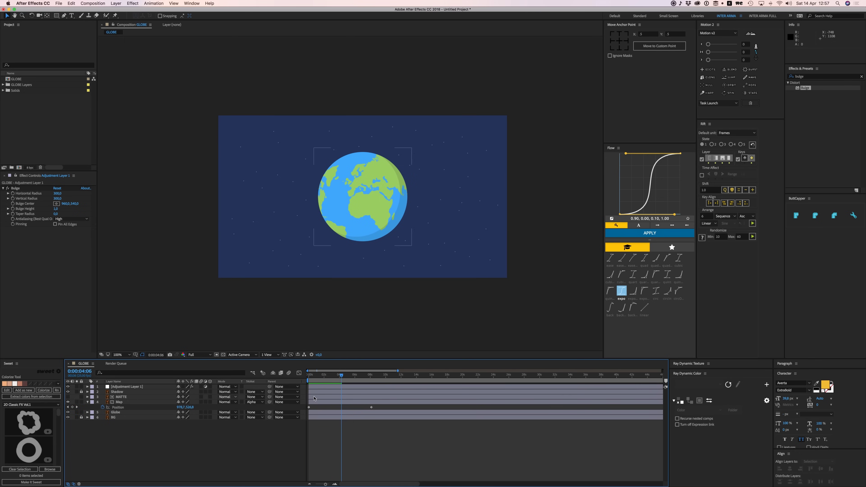
pyautogui.press('Home')
pyautogui.press('space')
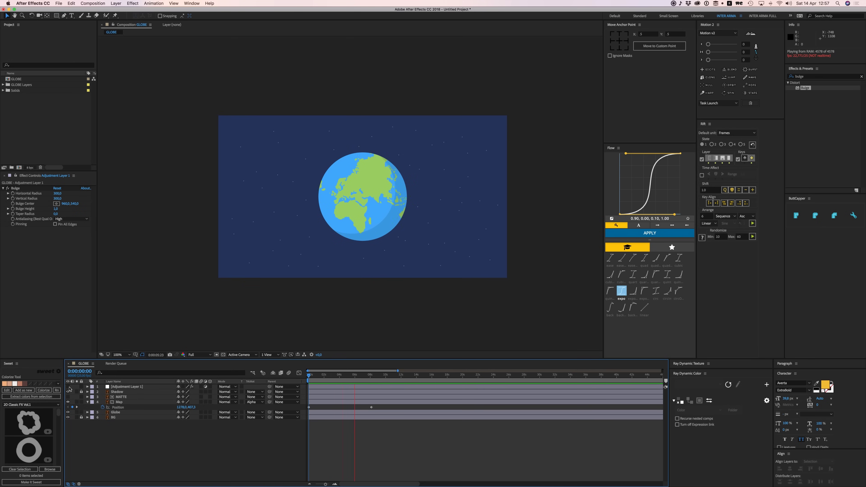
pyautogui.press('space')
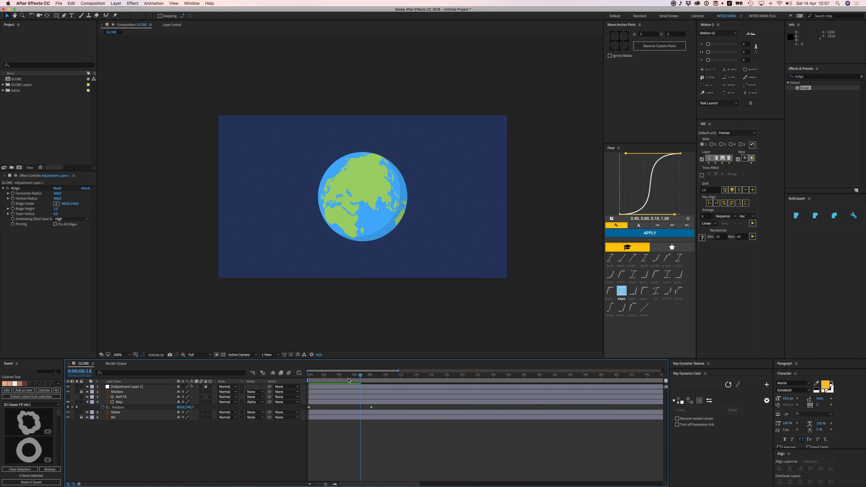
pyautogui.moveTo(348, 381); pyautogui.dragTo(303, 387)
pyautogui.press('space')
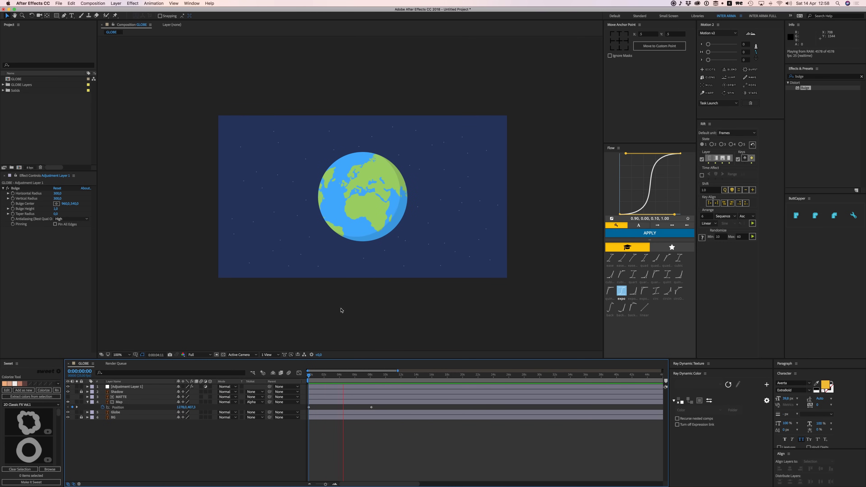
pyautogui.press('space')
pyautogui.press('space')
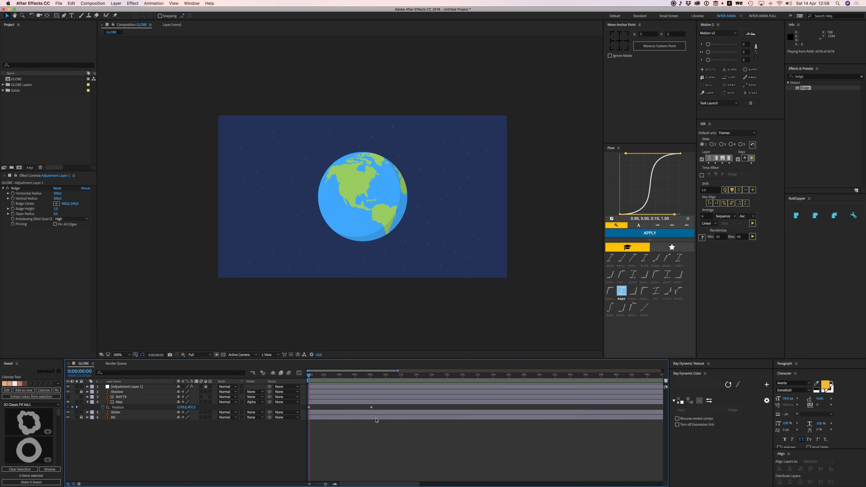